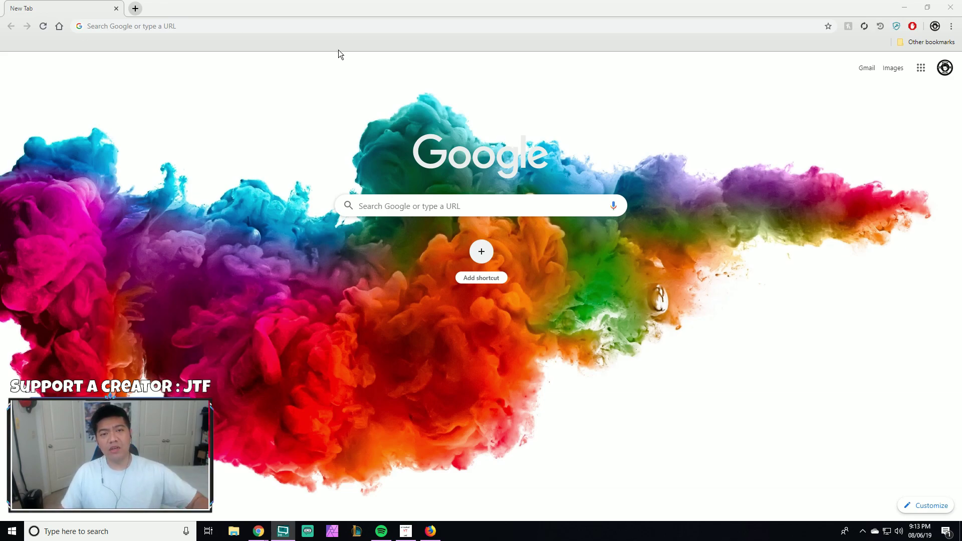
Search the web for "fortnite download" and open the Epic Games' Fortnite download page from the results.
left_click(339, 22)
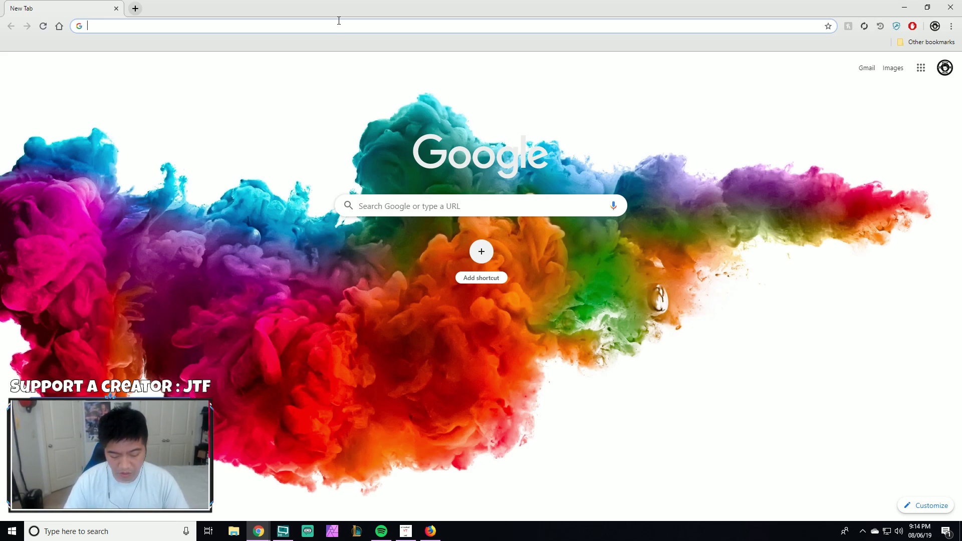
type("f")
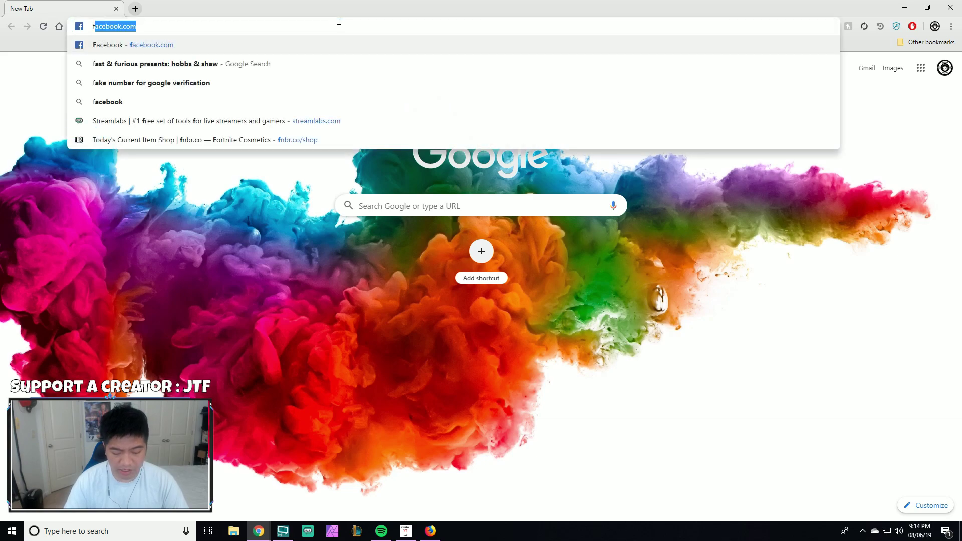
type("ortnite do")
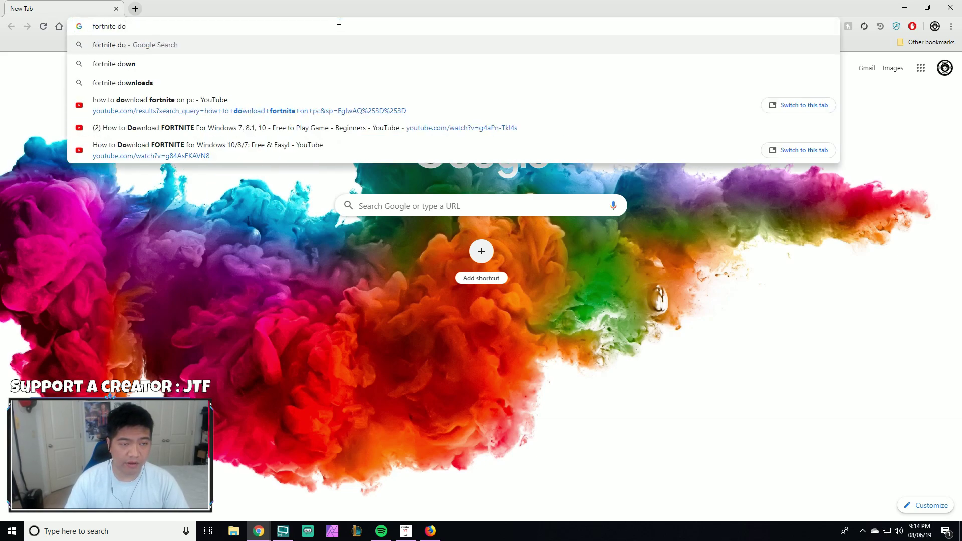
type("wnload")
key("Return")
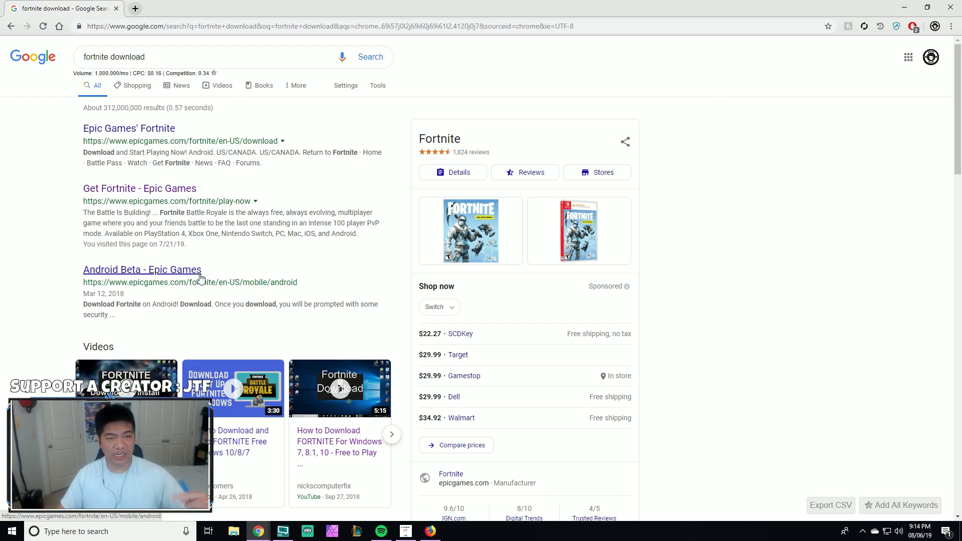
left_click(141, 135)
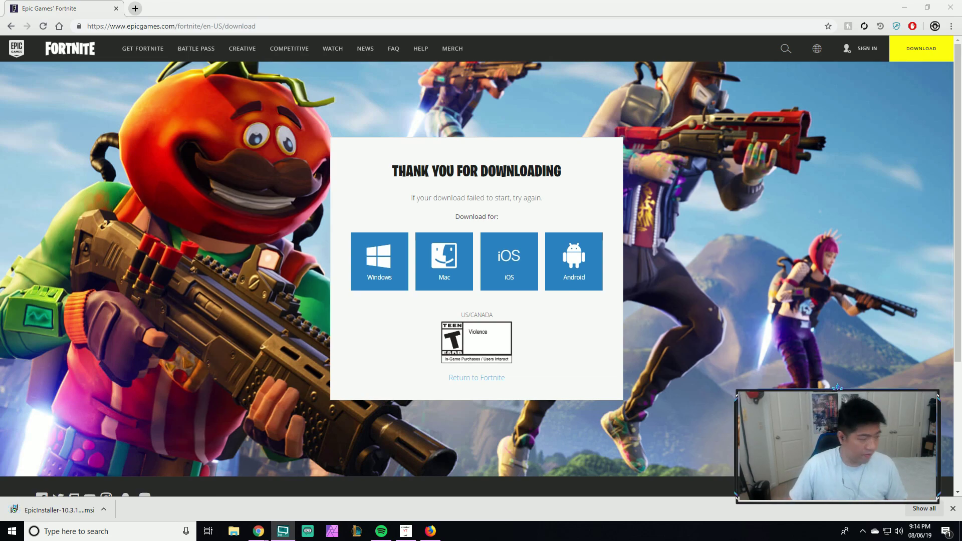
Run the downloaded EpicInstaller and set the launcher's destination to a new folder named Fortnite on the D: drive.
left_click(56, 511)
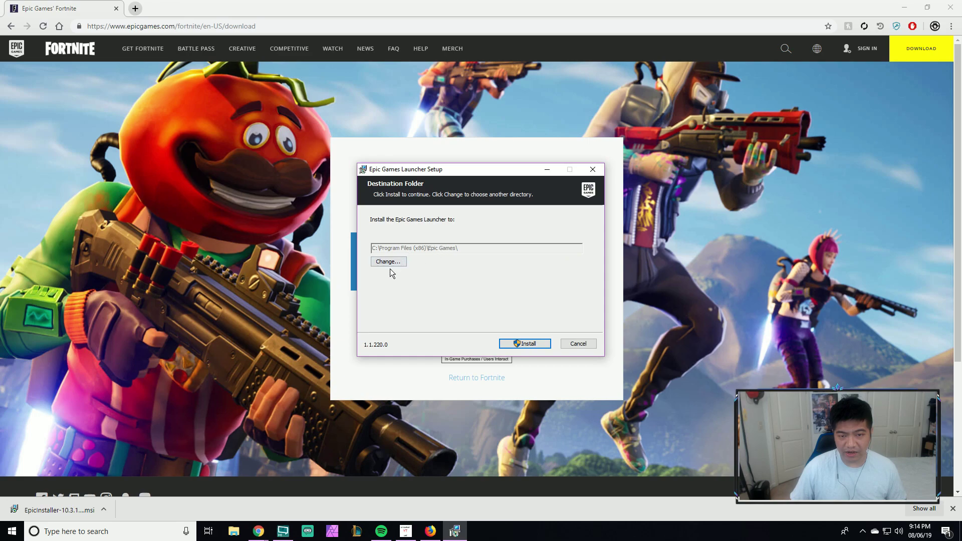
left_click(388, 262)
left_click(513, 218)
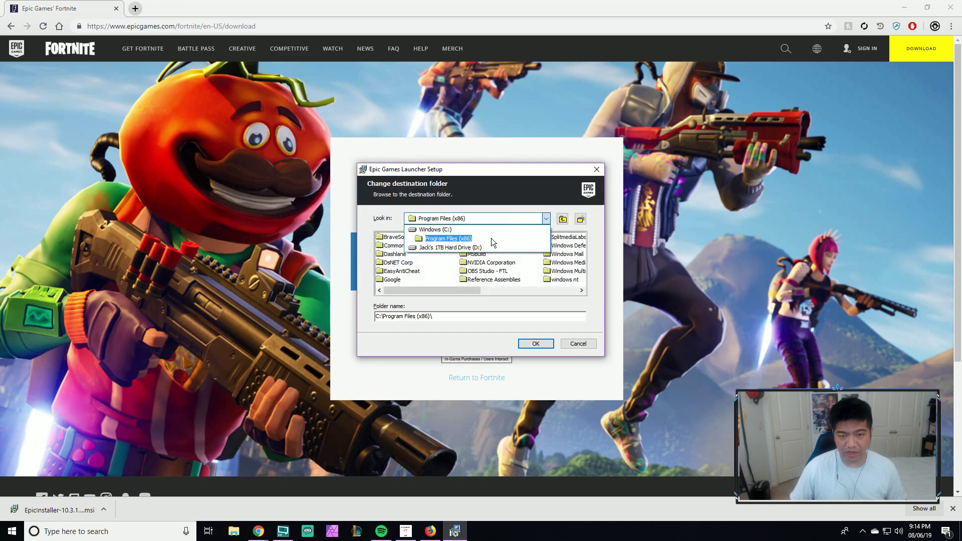
left_click(474, 247)
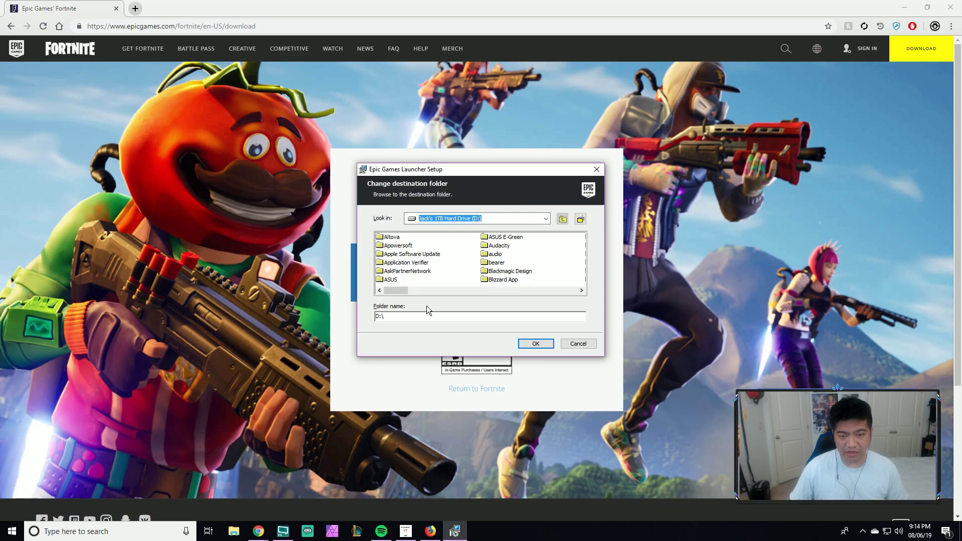
left_click(579, 220)
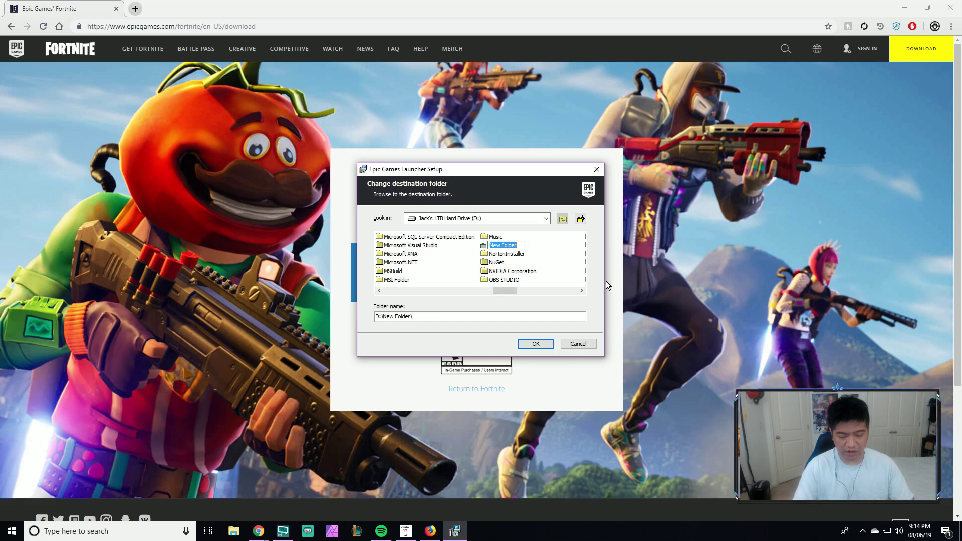
type("Fortnite")
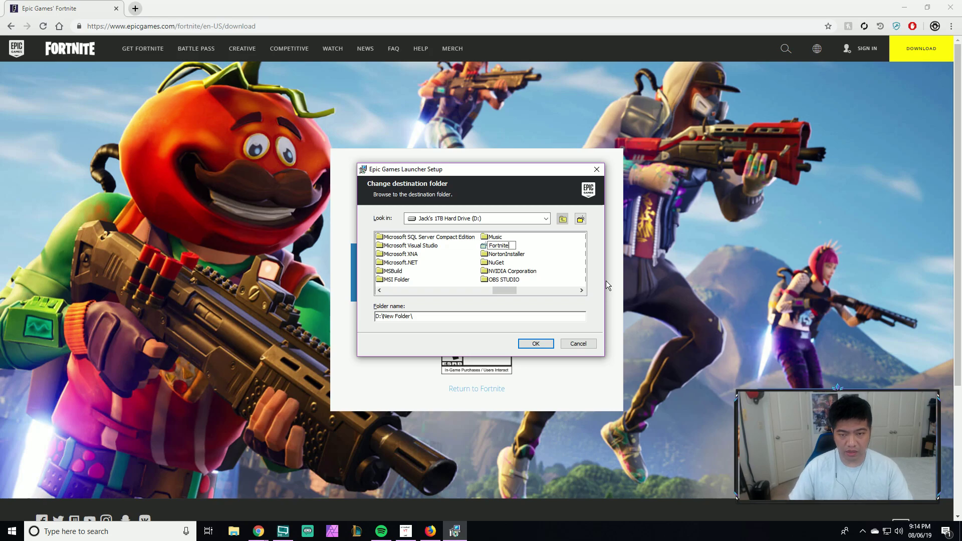
left_click(536, 343)
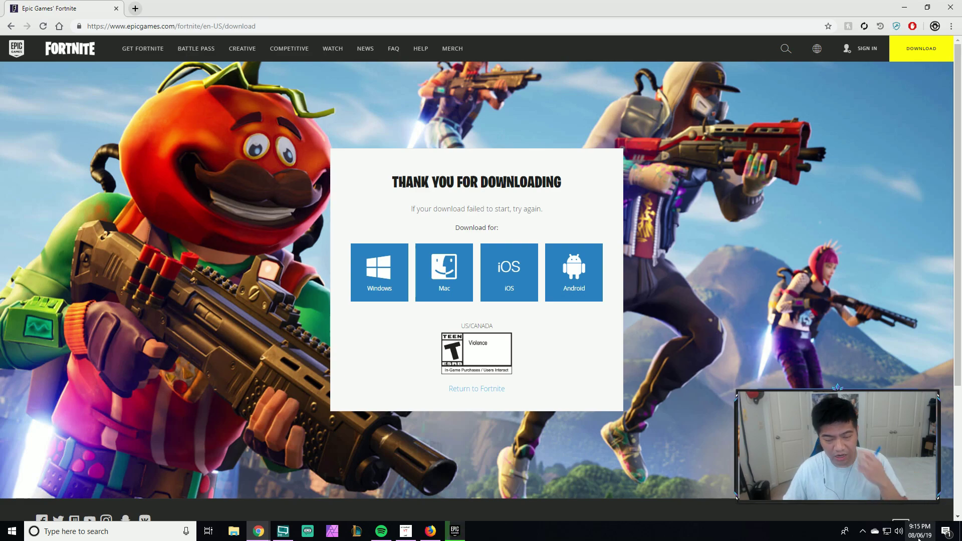
Bring up the Epic Games Launcher and sign in with the Google account, returning to the launcher once connected.
left_click(454, 530)
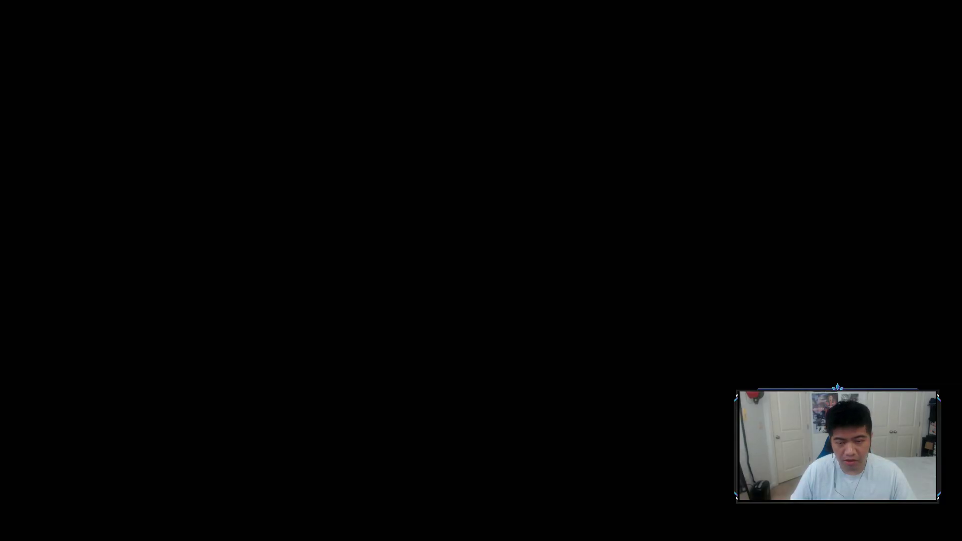
left_click(472, 342)
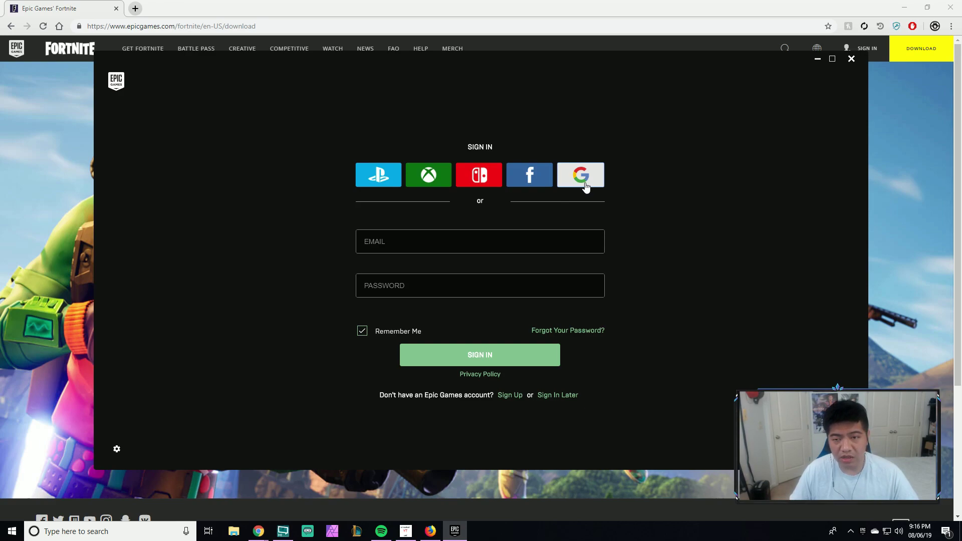
left_click(585, 184)
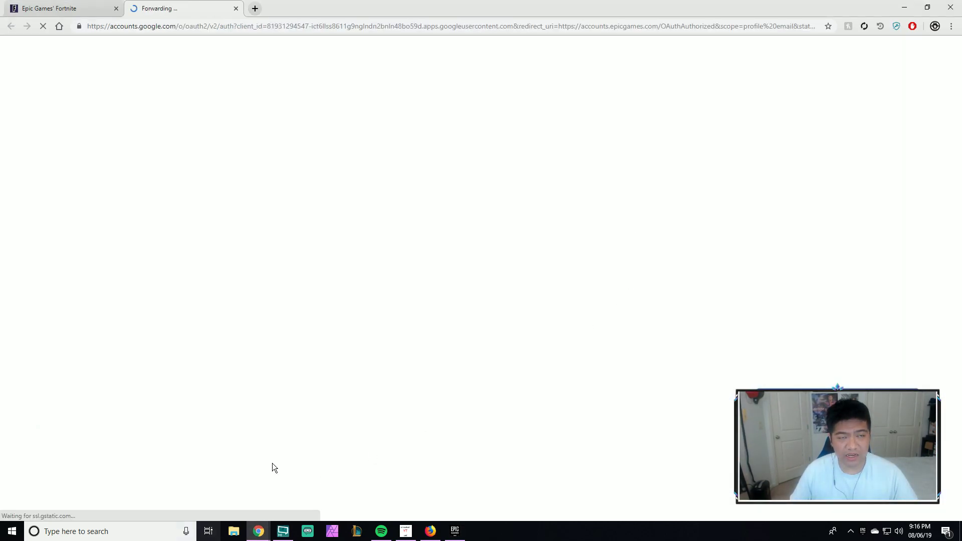
left_click(411, 222)
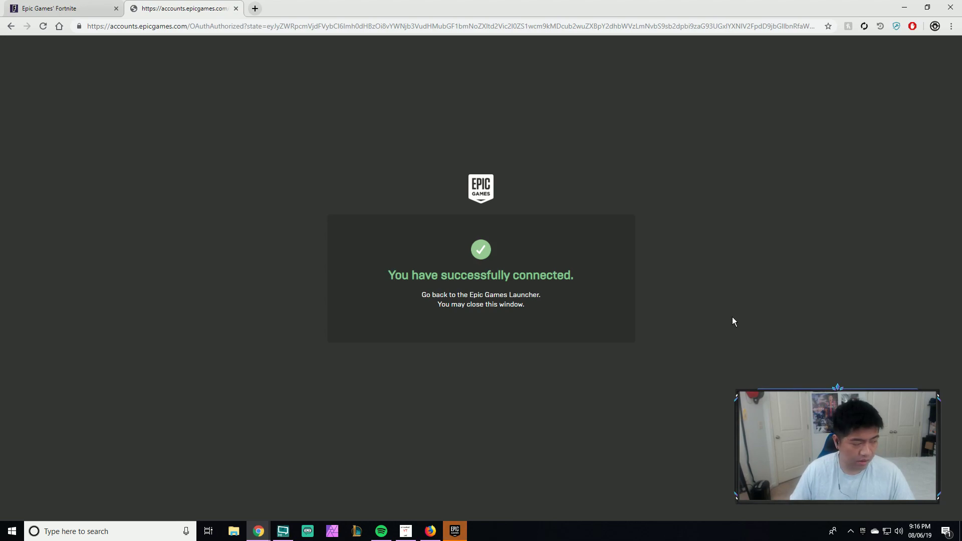
left_click(453, 532)
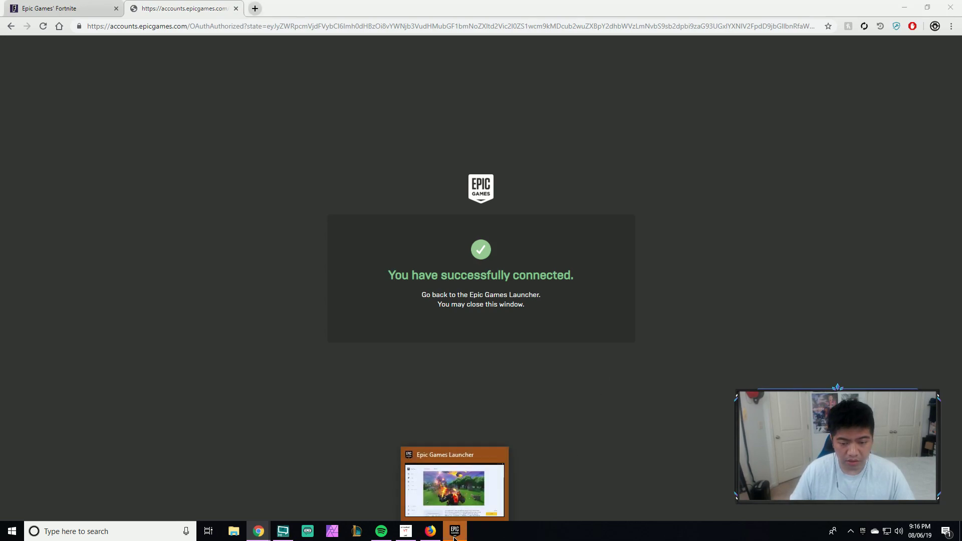
Look over the Fortnite store page and open the game's install location options from the launcher's home page.
scroll(654, 280, "down", 4)
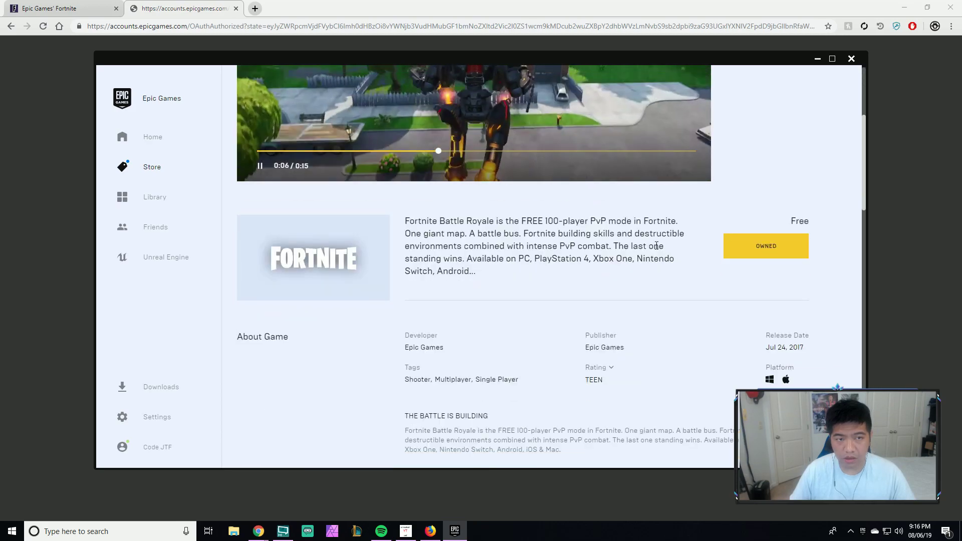
scroll(656, 245, "up", 4)
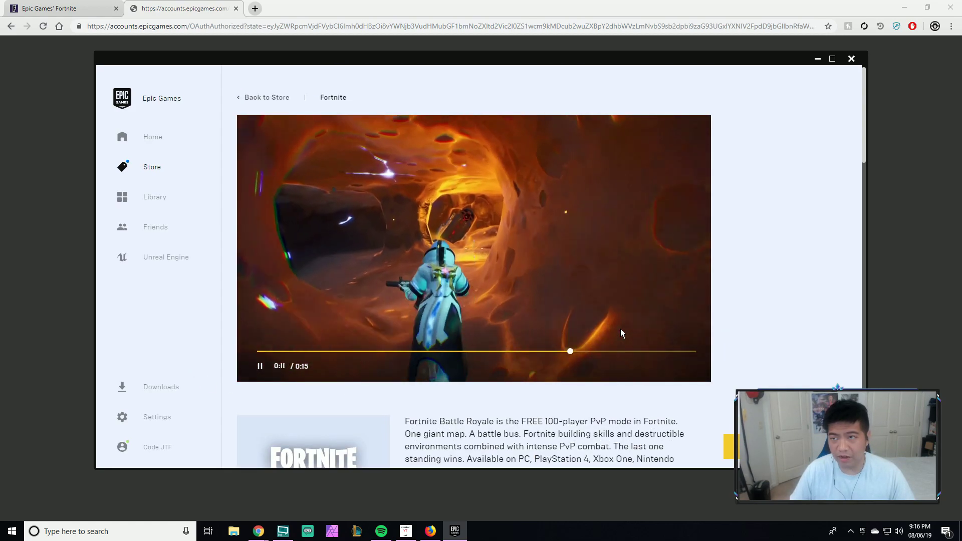
left_click(156, 140)
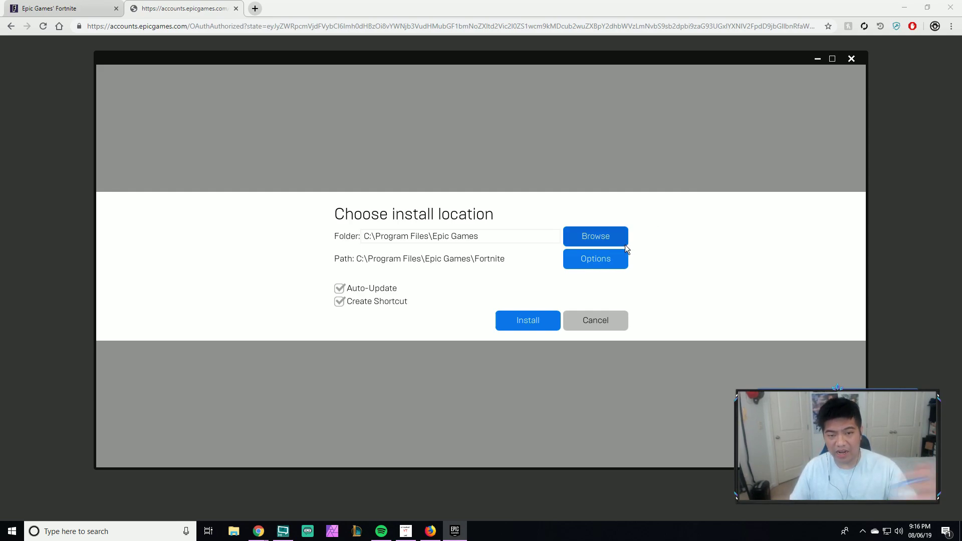
Set the Fortnite install folder to D:\Fortnite and start the installation.
left_click(601, 242)
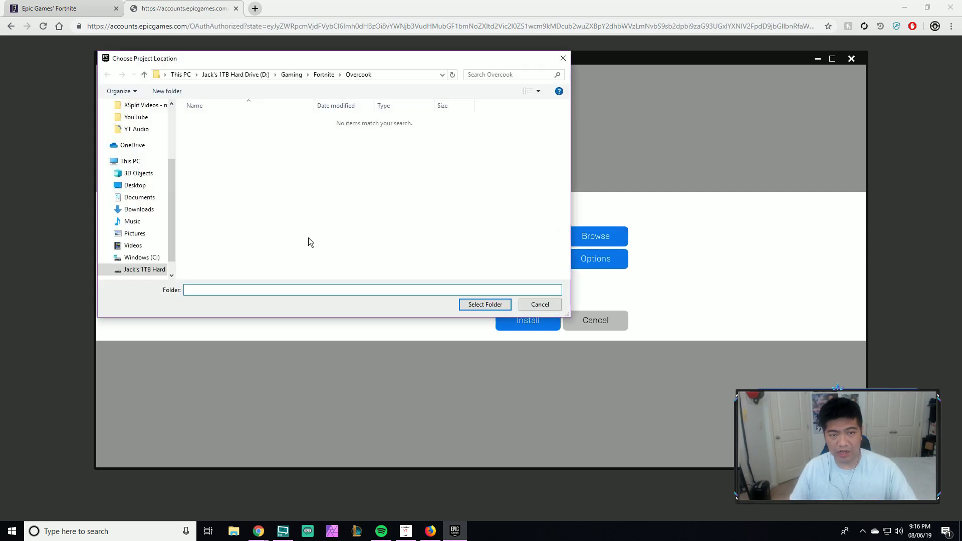
left_click(323, 75)
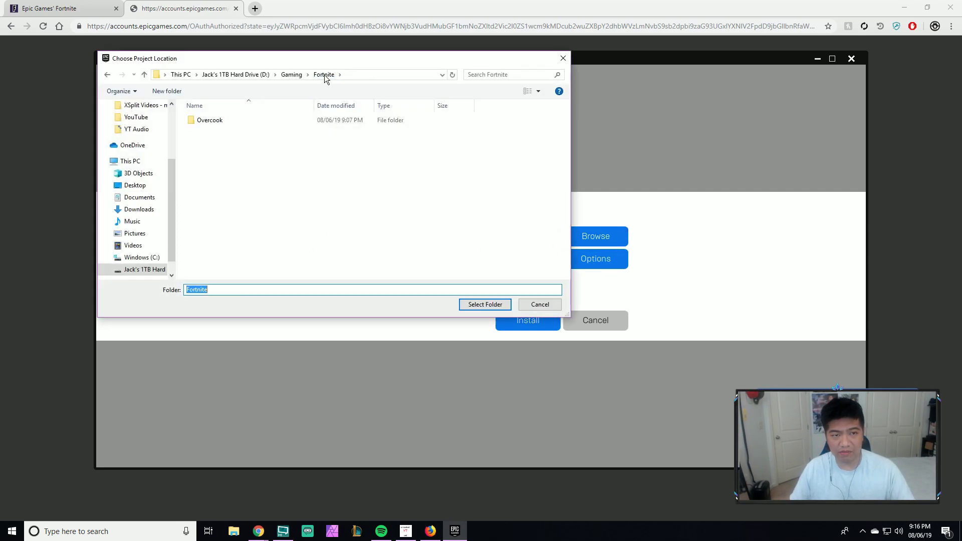
left_click(250, 78)
scroll(278, 269, "down", 12)
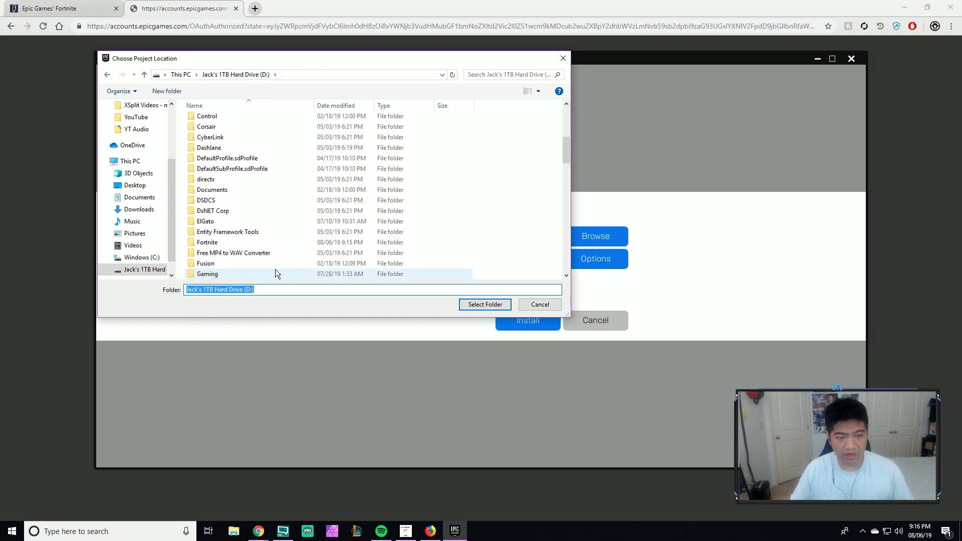
scroll(271, 264, "up", 12)
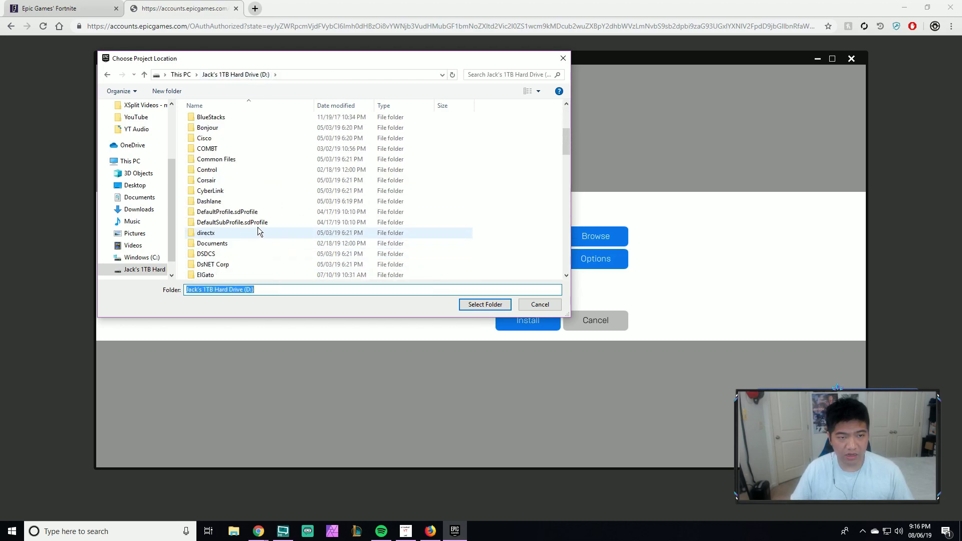
scroll(253, 185, "down", 4)
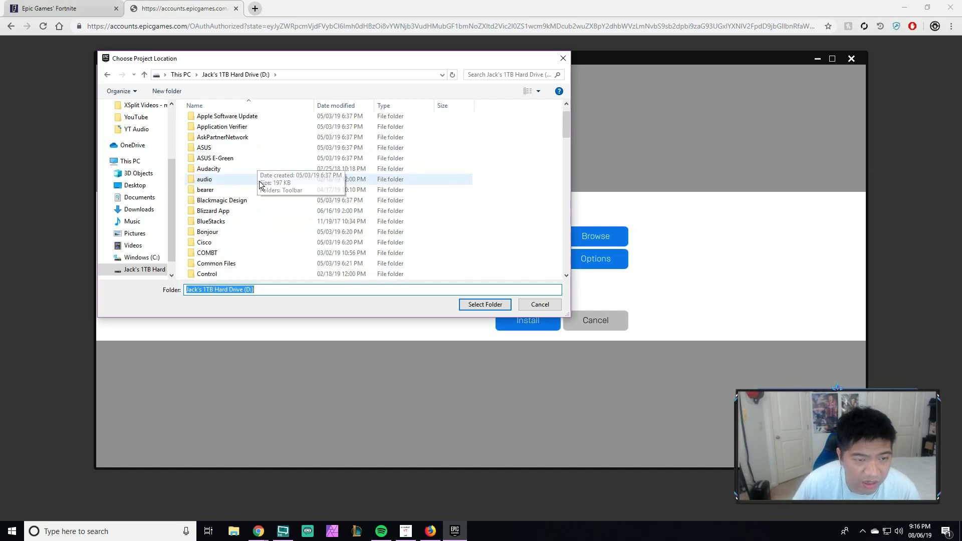
scroll(251, 190, "down", 2)
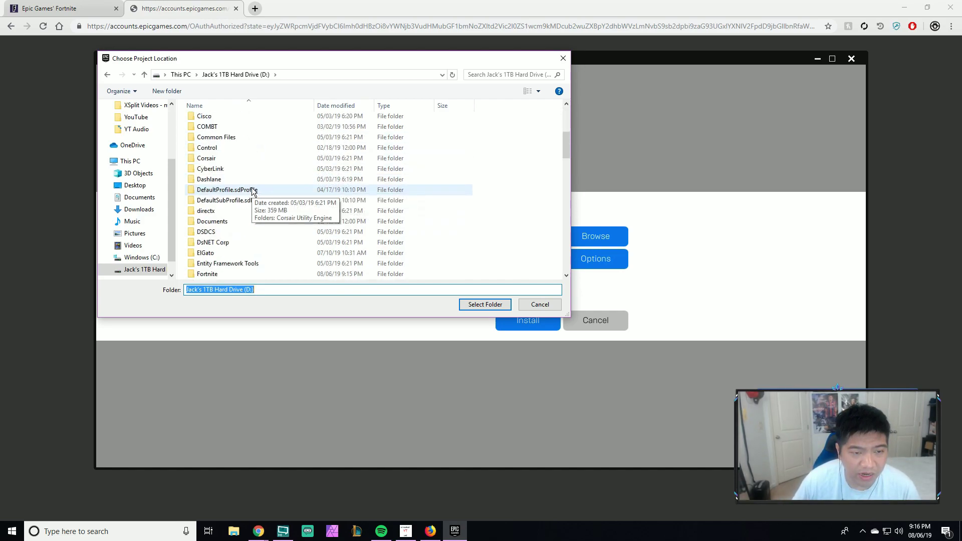
left_click(229, 245)
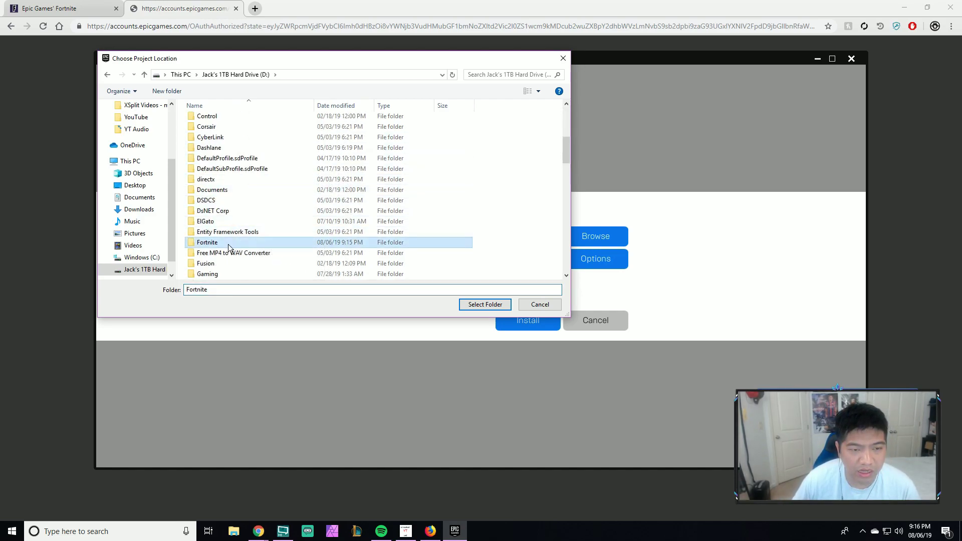
left_click(484, 304)
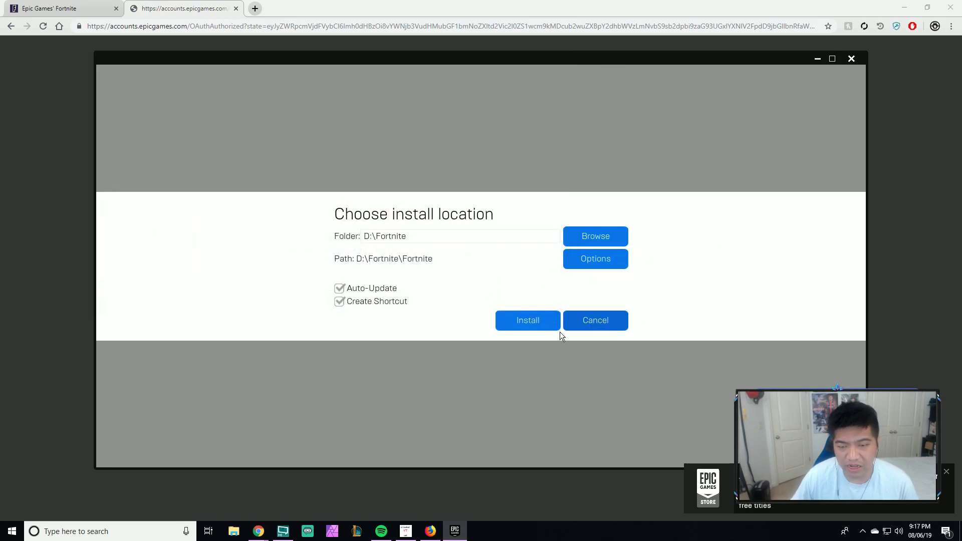
left_click(515, 324)
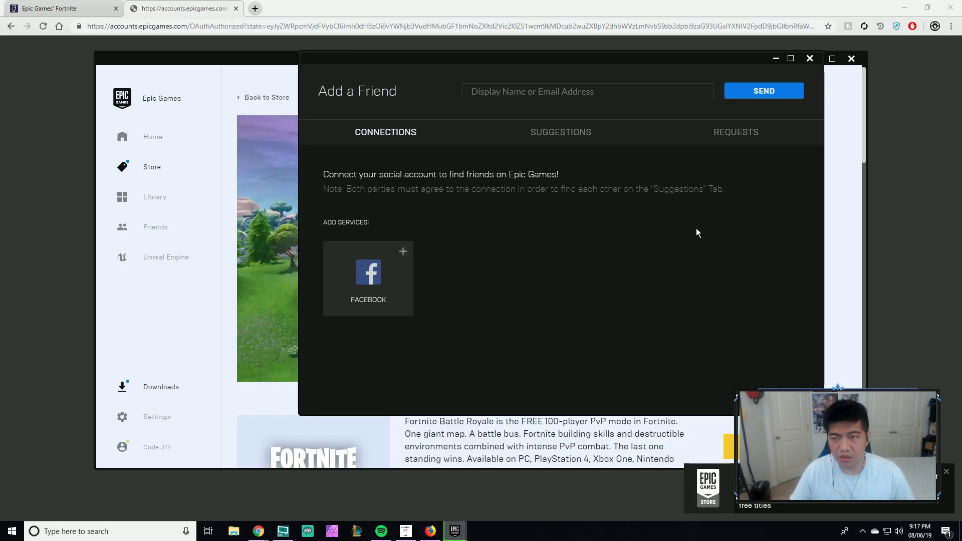
Review the friend suggestions, requests and social connections in the Add a Friend window.
left_click(552, 134)
left_click(724, 145)
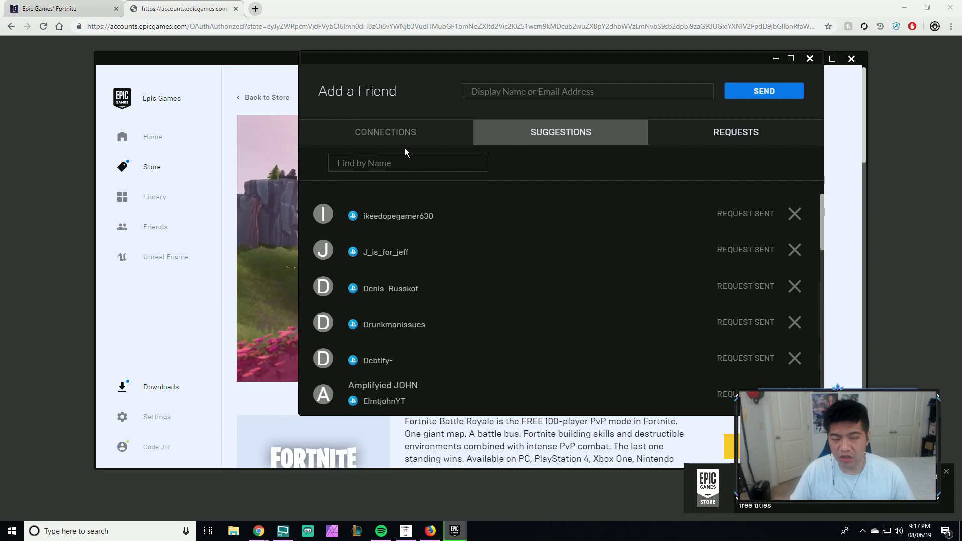
left_click(422, 143)
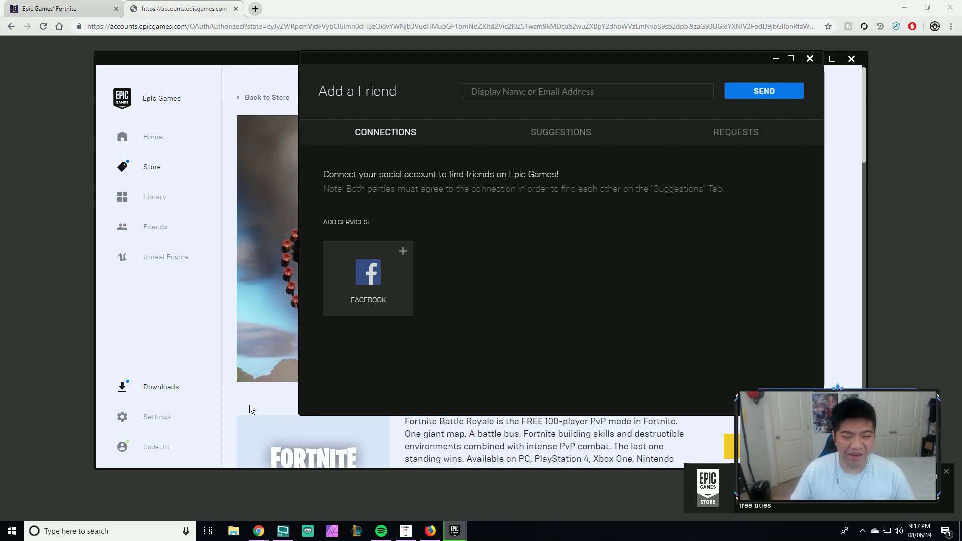
left_click(158, 448)
left_click(171, 450)
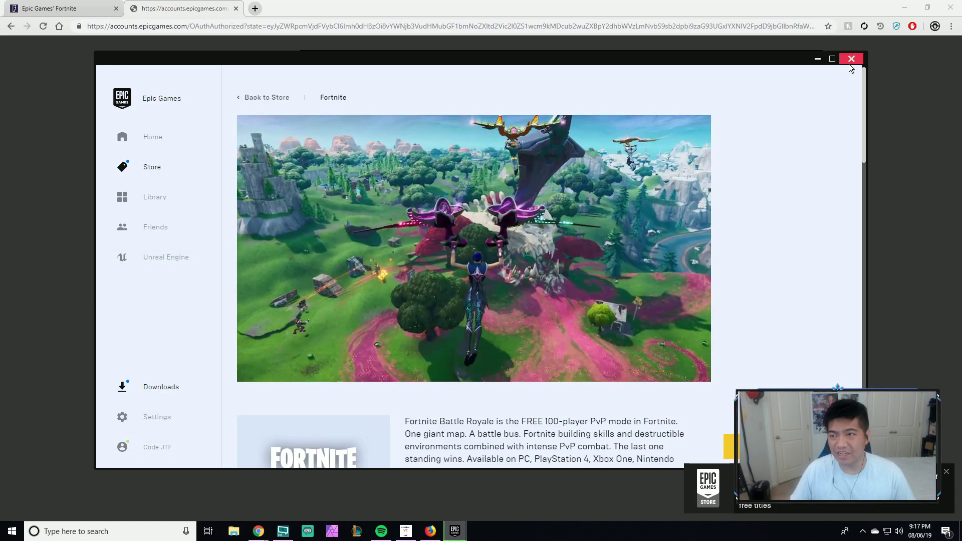
Return to the launcher's home page and launch Fortnite from Quick launch once it has finished installing.
left_click(201, 142)
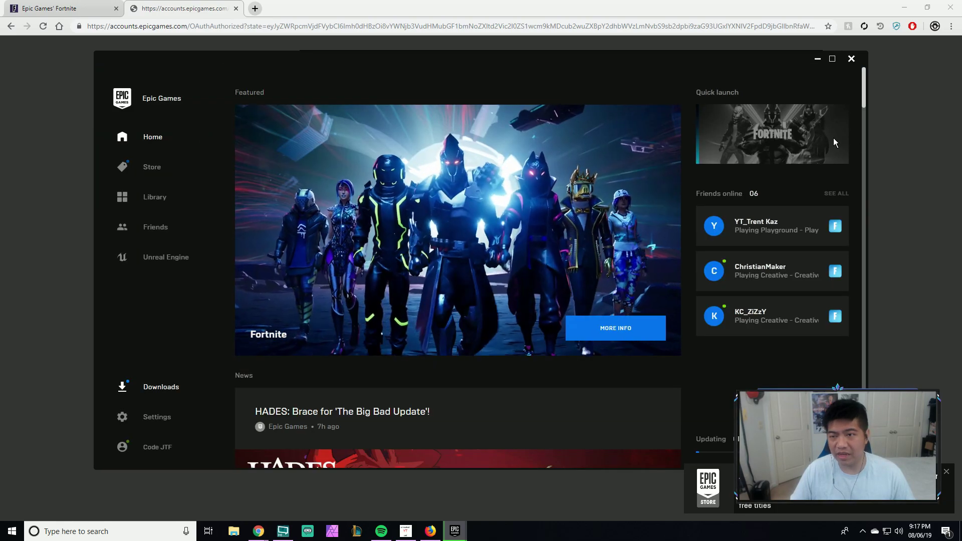
left_click(720, 144)
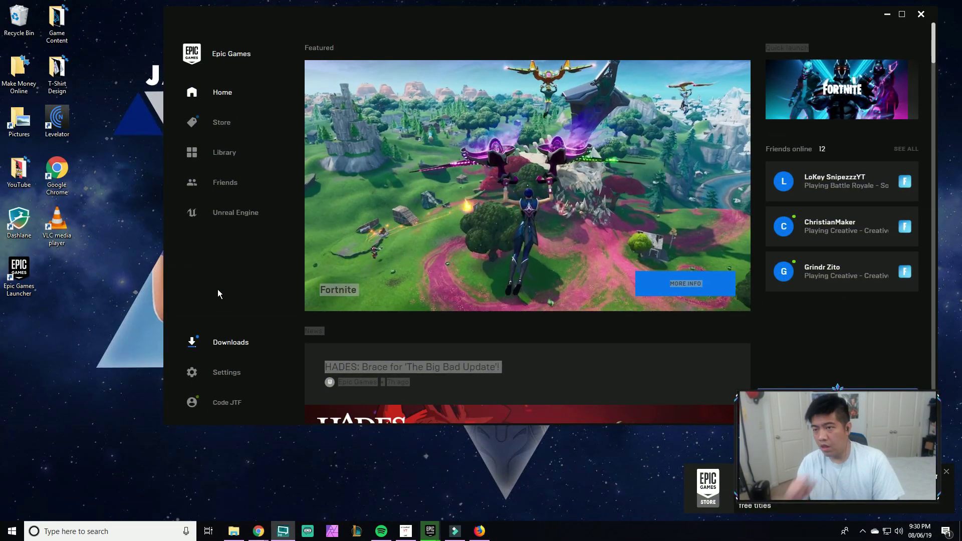
mouse_move(811, 104)
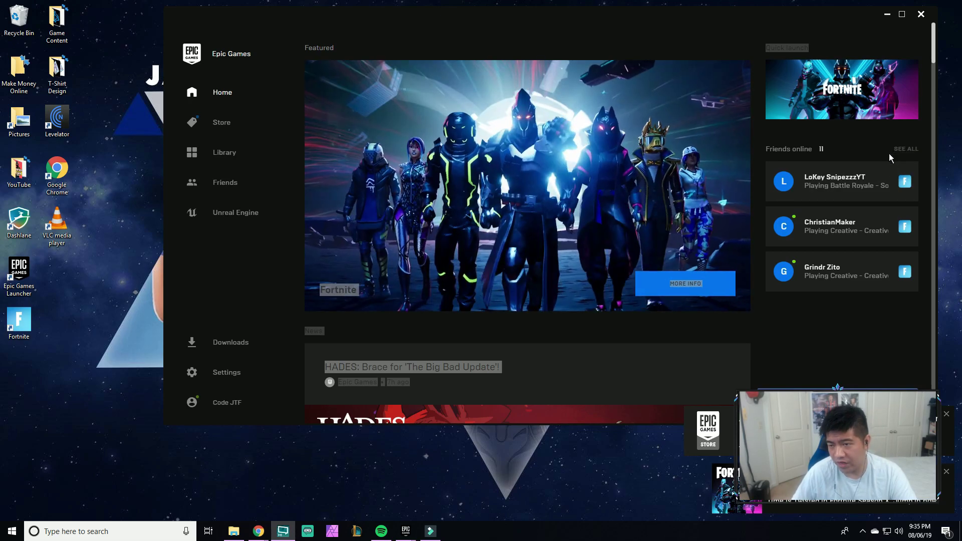
left_click(867, 100)
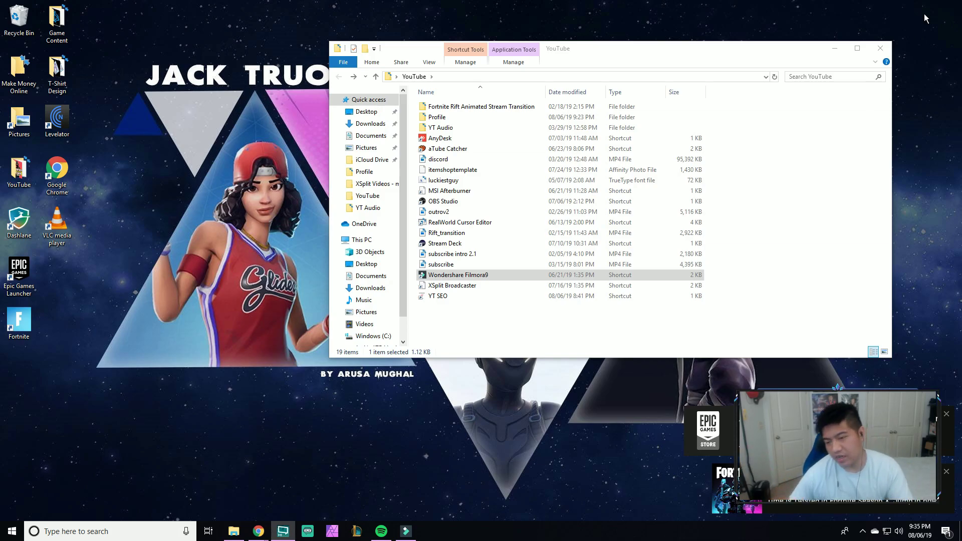
Close the YouTube folder window, enter Fortnite's Battle Royale mode and continue past the News screen to the lobby.
left_click(879, 48)
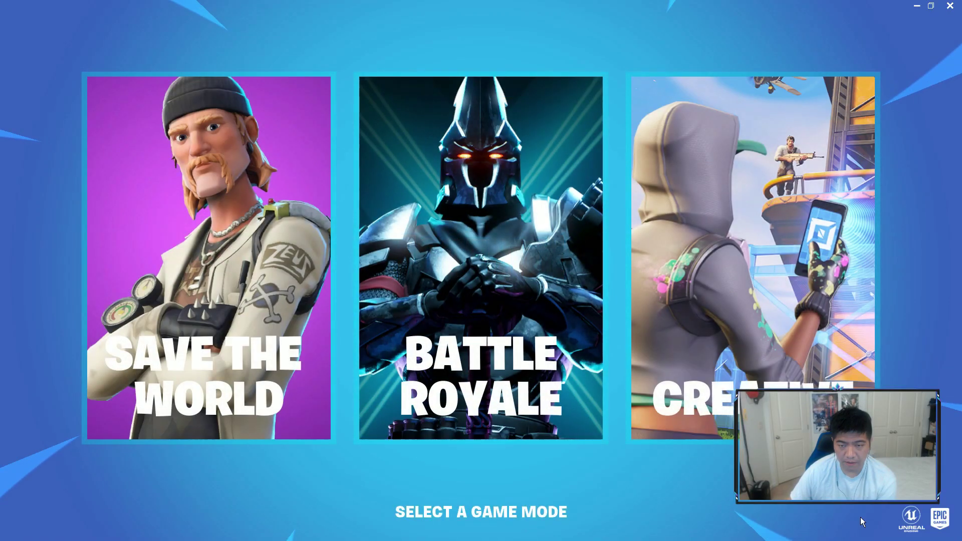
mouse_move(426, 392)
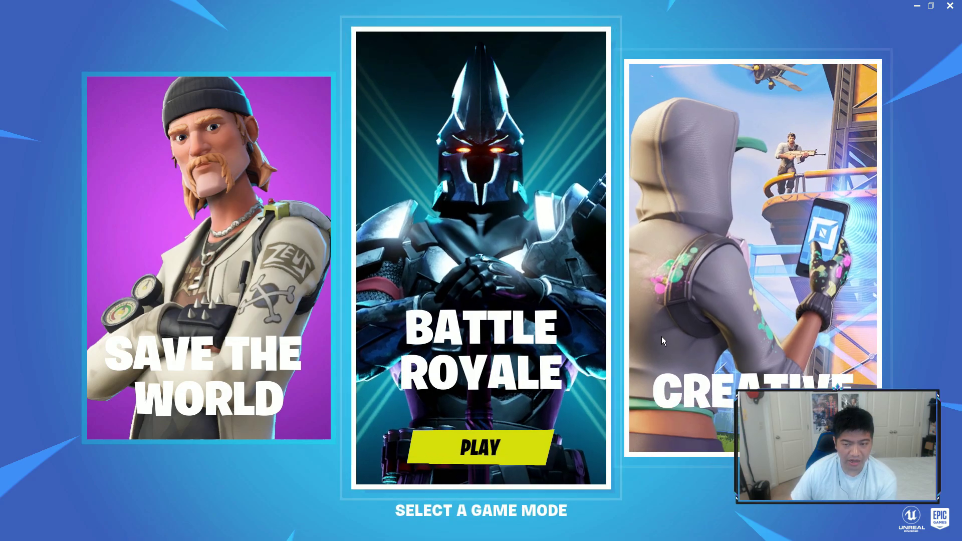
mouse_move(744, 324)
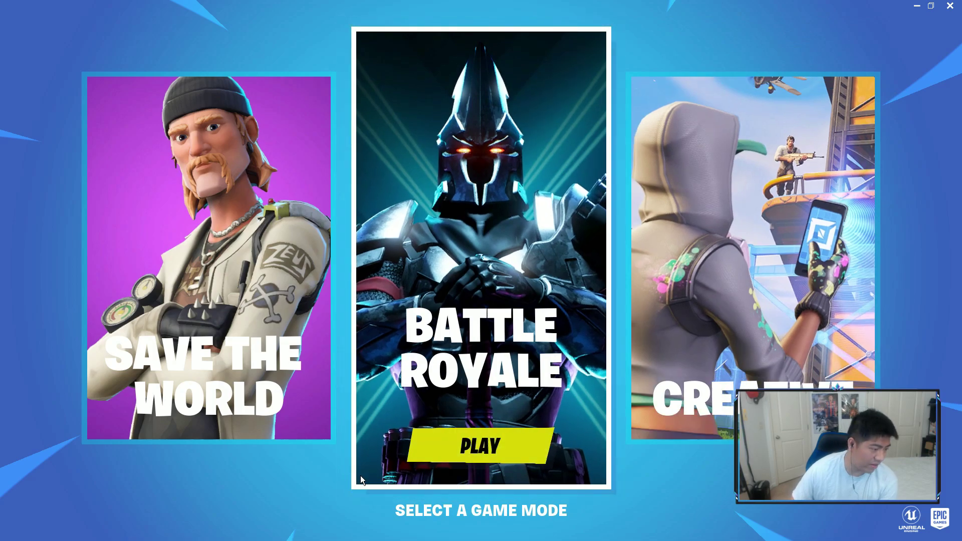
mouse_move(123, 386)
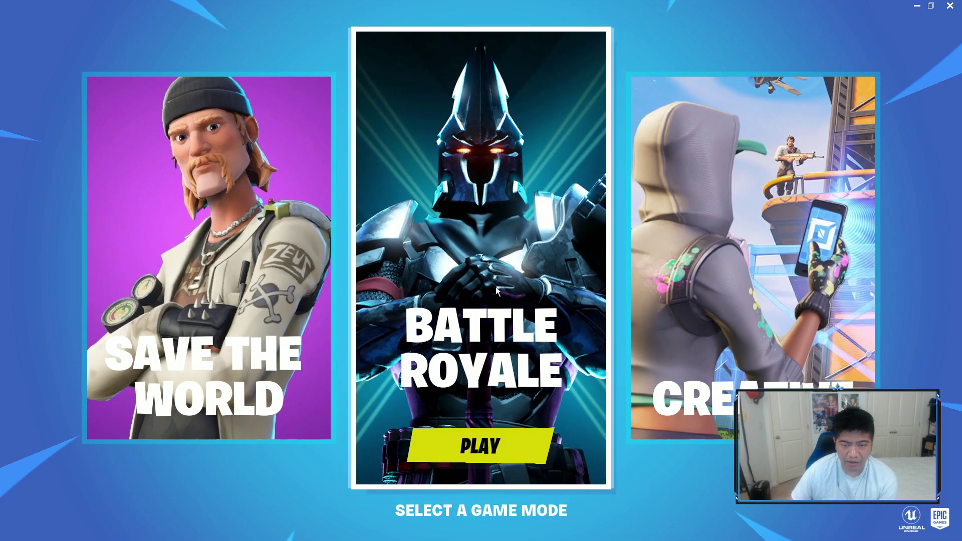
mouse_move(752, 277)
mouse_move(191, 347)
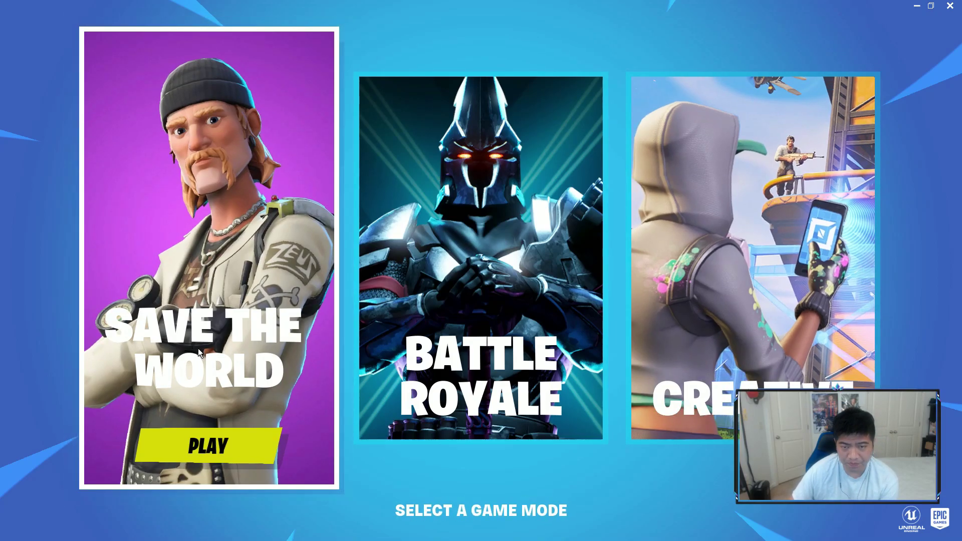
left_click(503, 335)
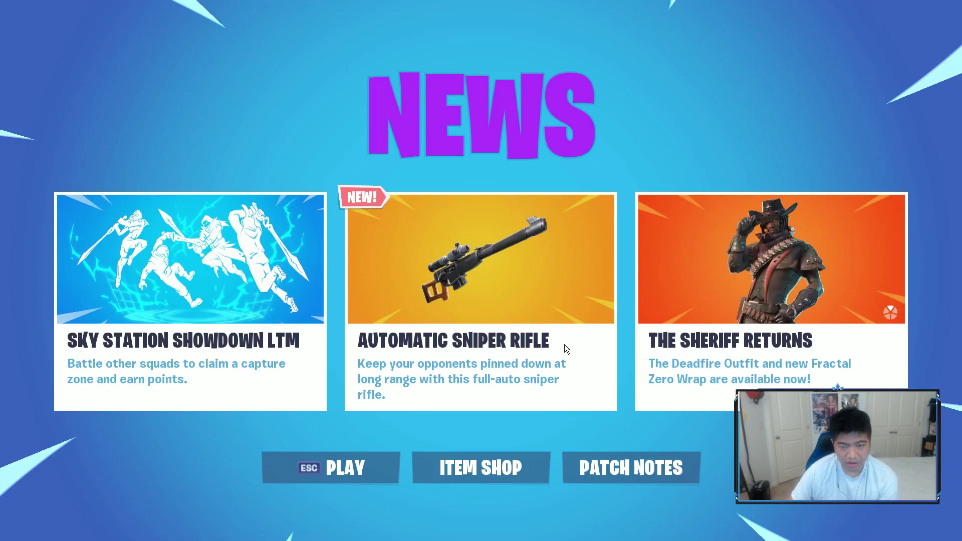
left_click(341, 473)
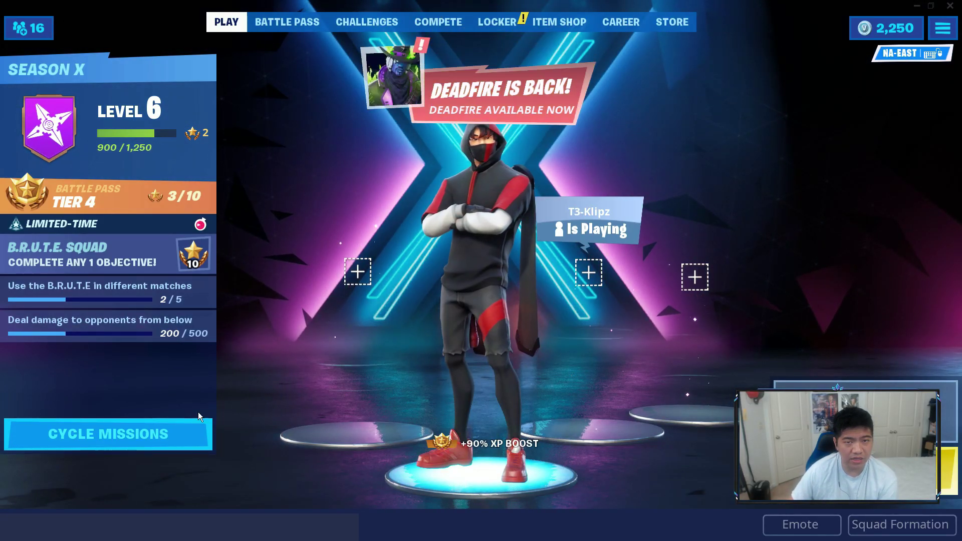
Open the lobby's game mode selection, look through the available playlists and choose Solo.
left_click(852, 441)
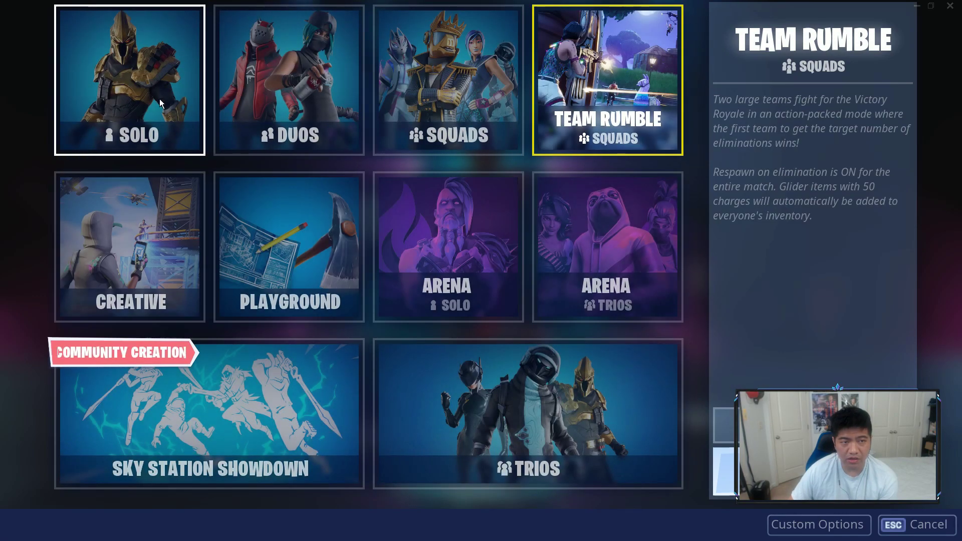
key("Left")
key("Right")
key("Left")
key("Left")
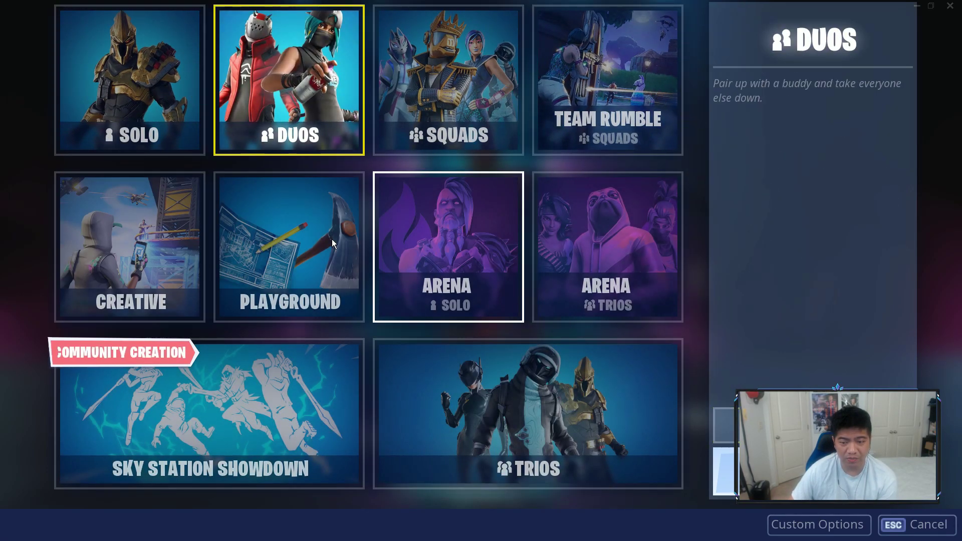
key("Left")
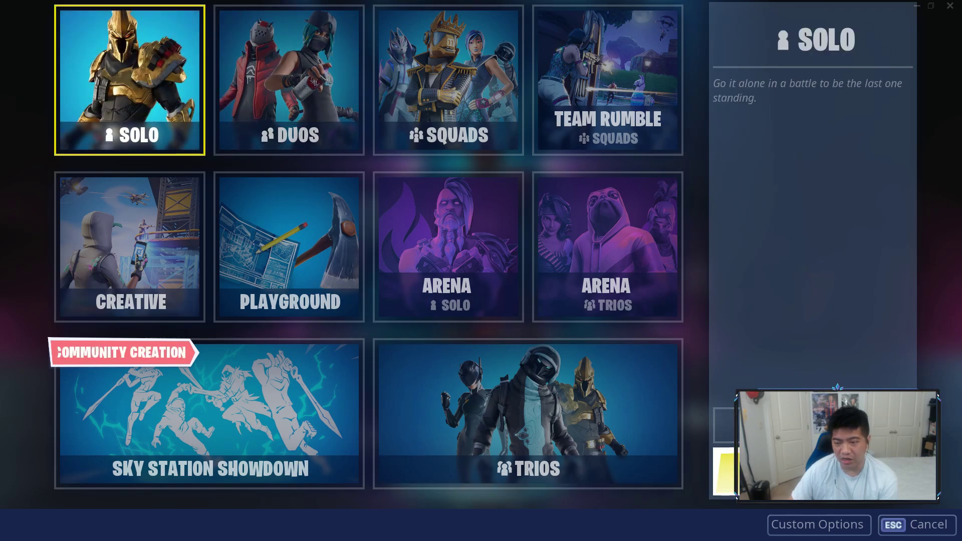
left_click(167, 135)
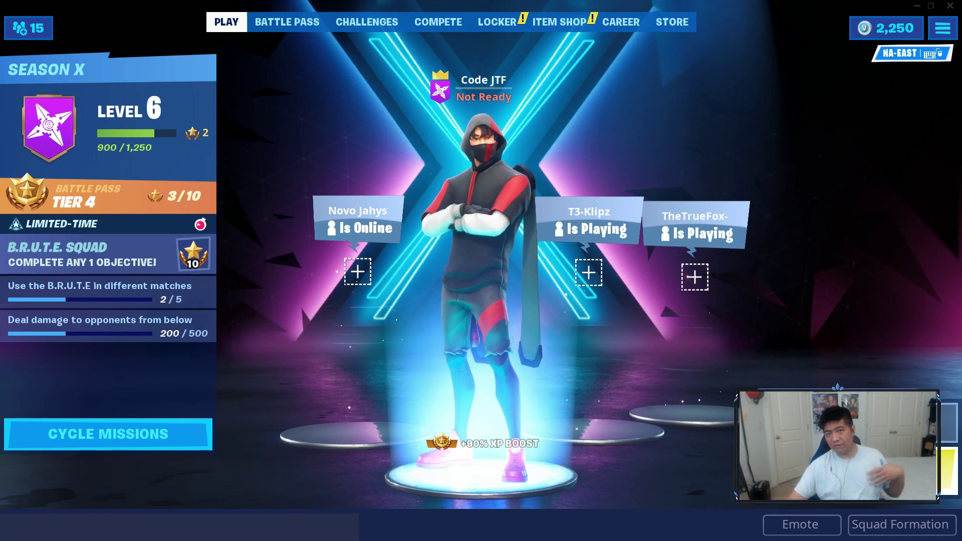
Open the Item Shop and accept jtf as the supported creator in Support a Creator.
left_click(554, 28)
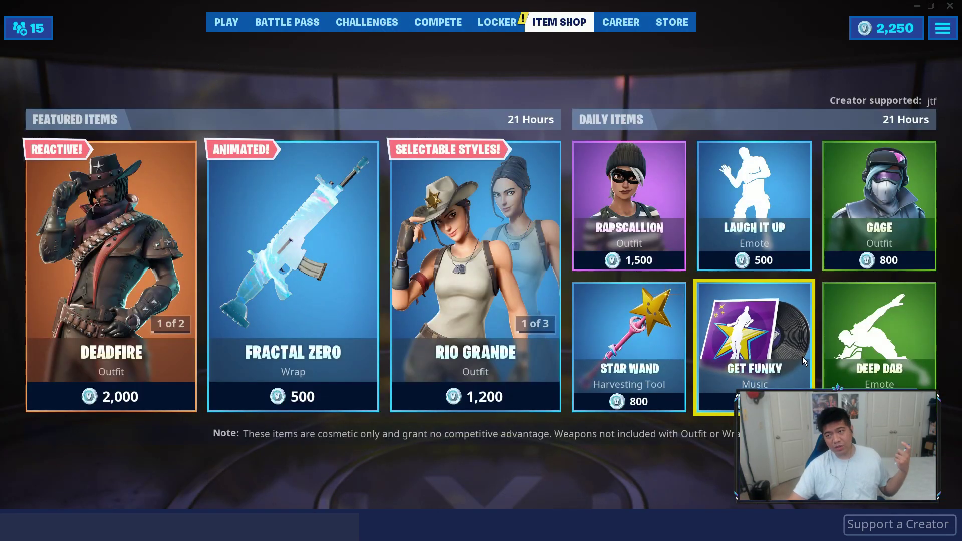
left_click(912, 533)
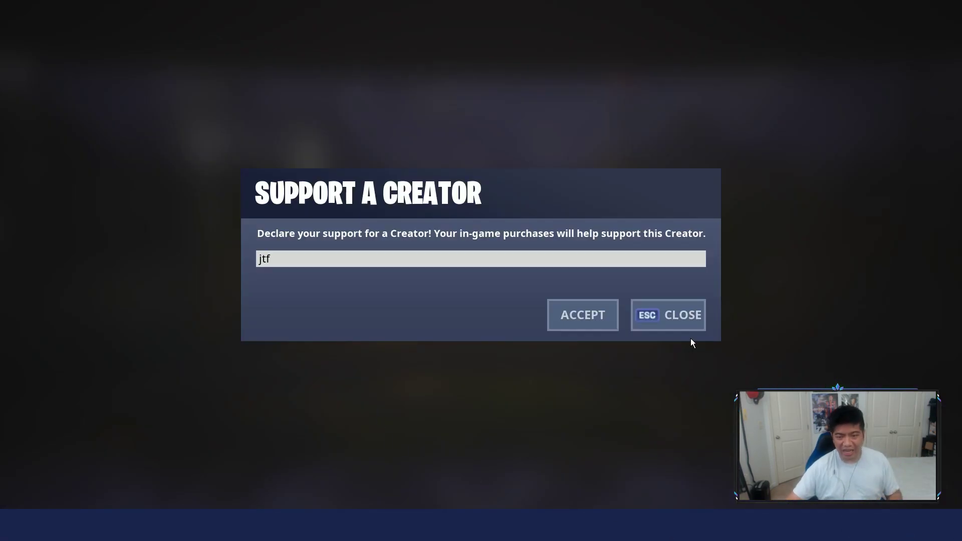
left_click(582, 323)
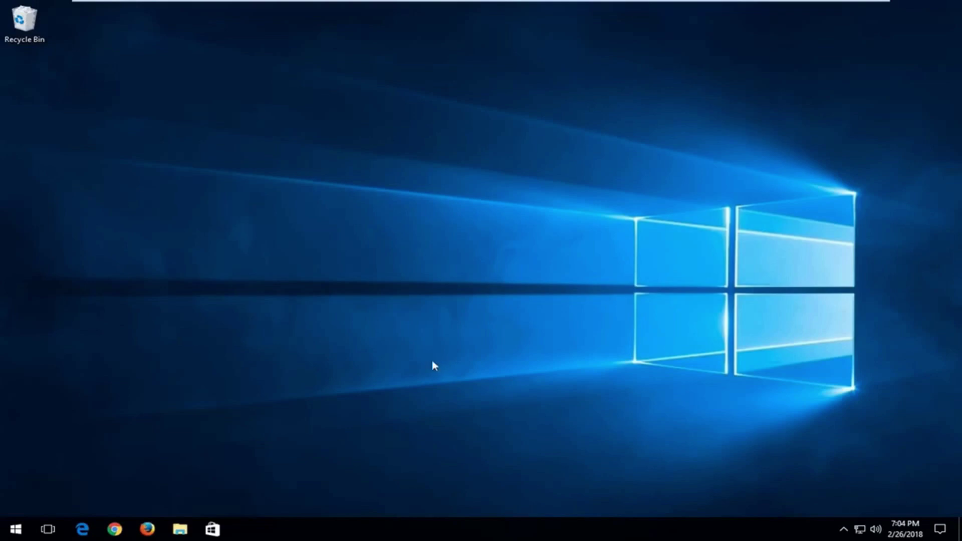
Open Google Chrome, go to google.com and maximize the browser window.
left_click(115, 529)
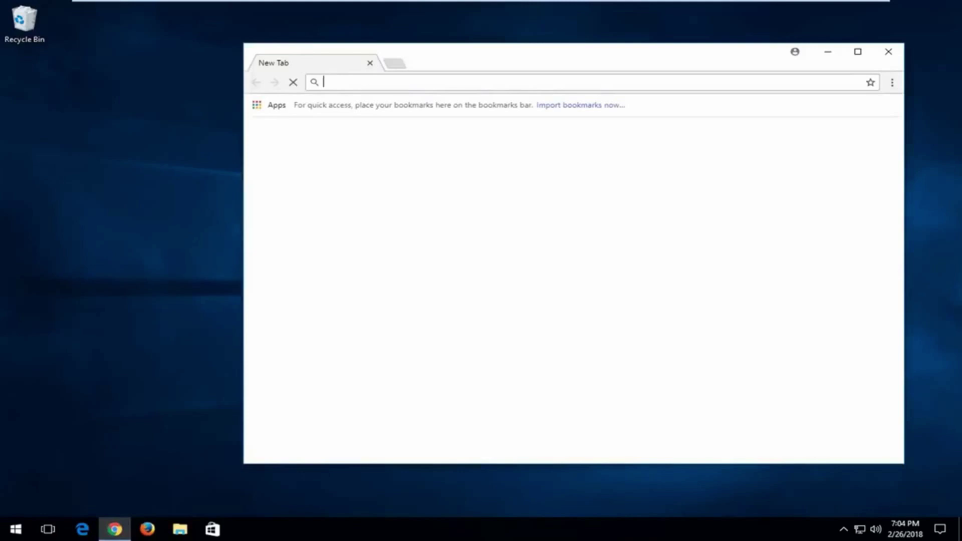
type("fort")
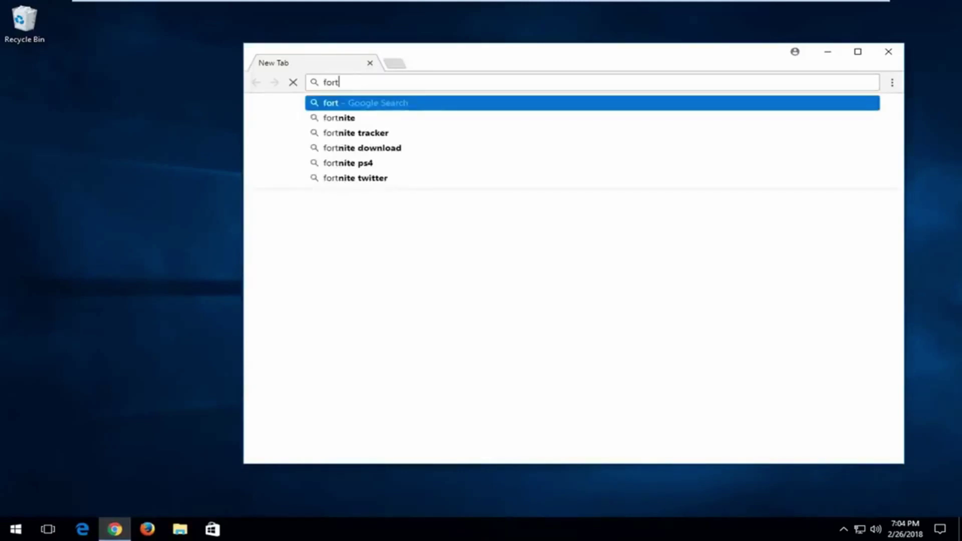
key("ctrl+a")
type("google.com")
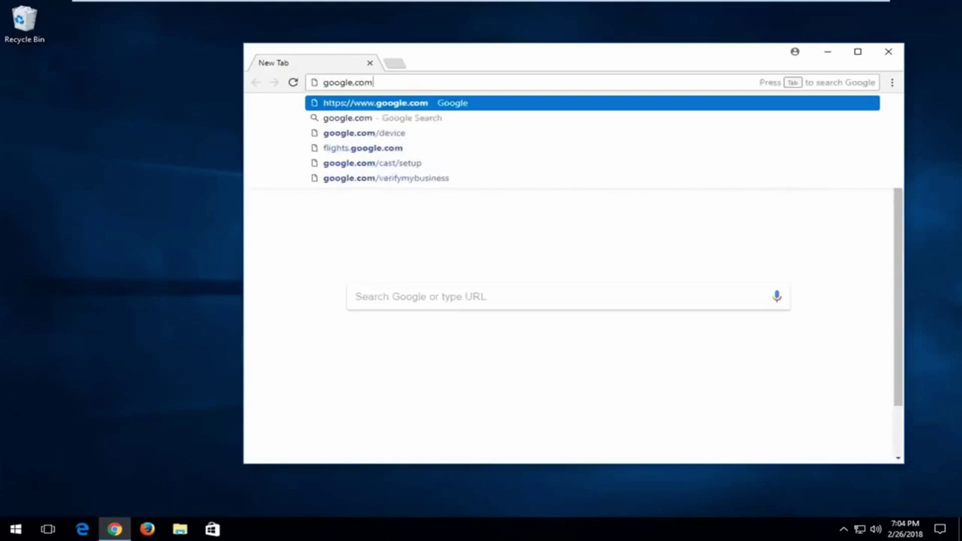
key("Return")
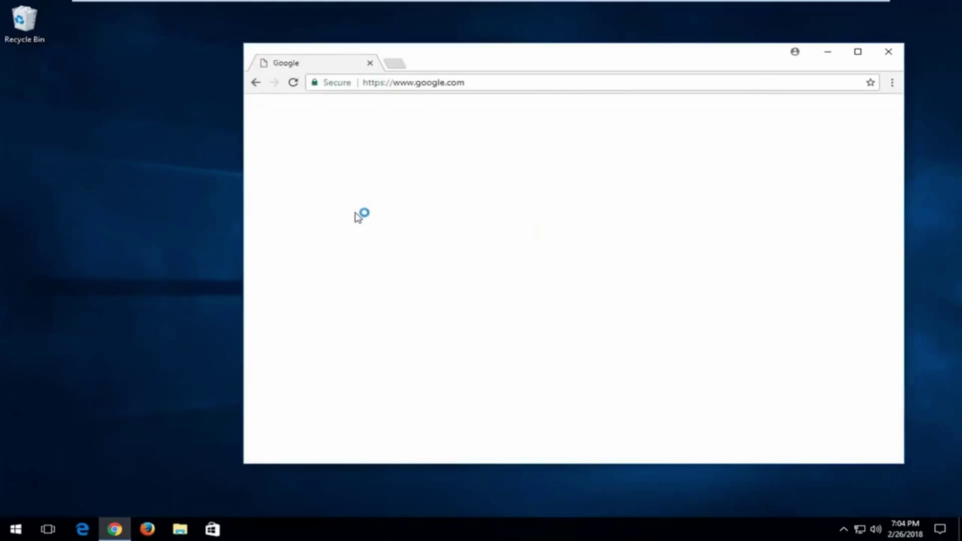
key("super+Up")
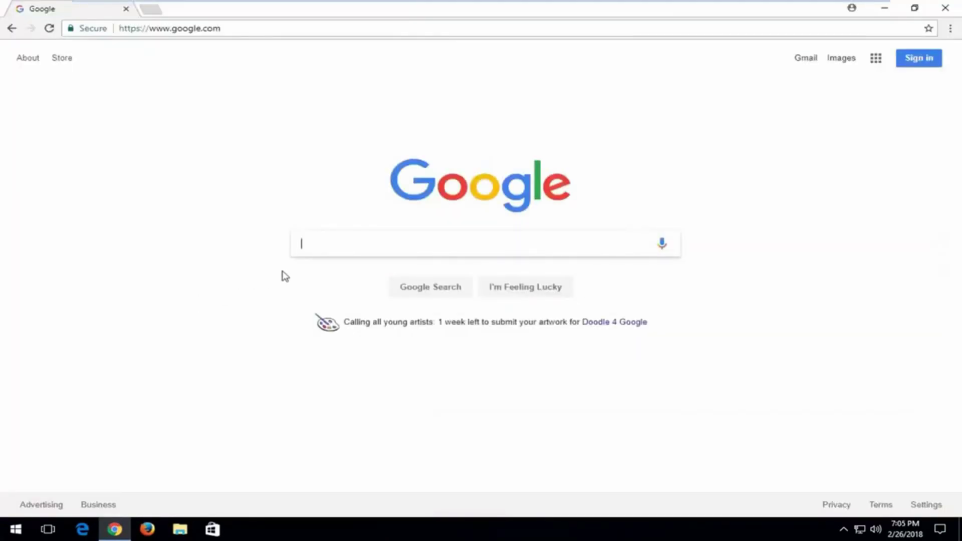
Search Google for "fornite download".
type("fornite downkl")
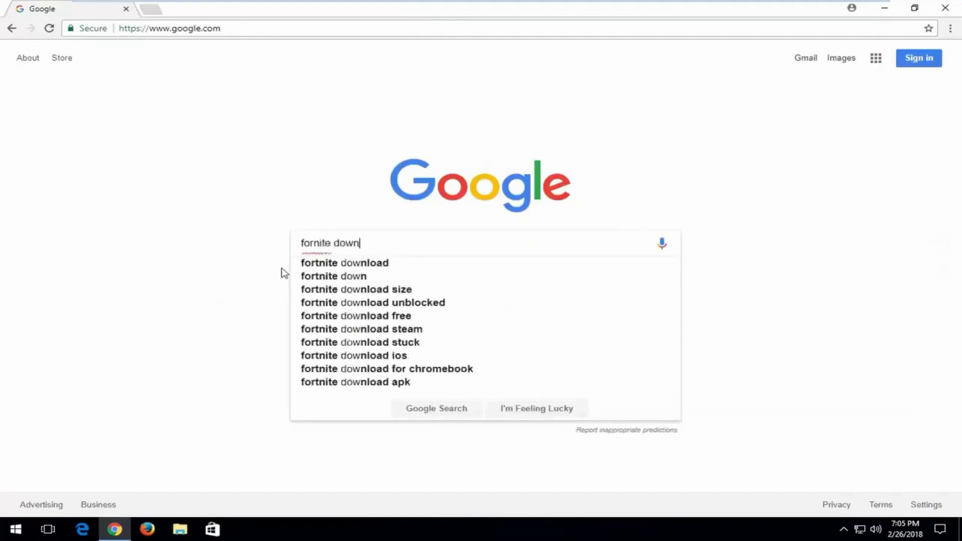
key("BackSpace")
key("BackSpace")
type("load")
key("Return")
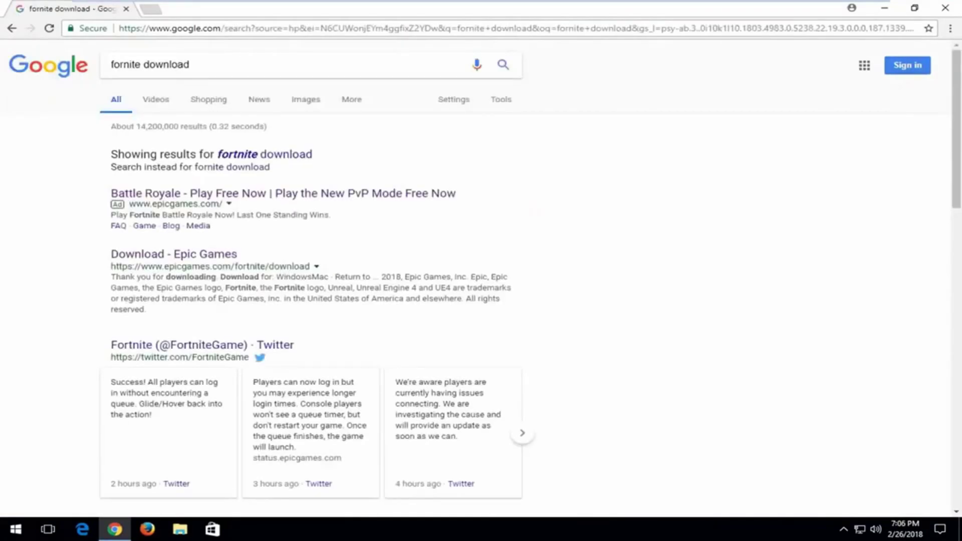
Open the Epic Games download page from the results, keep the EpicInstaller-7.4.0 .msi download and open it.
left_click(196, 259)
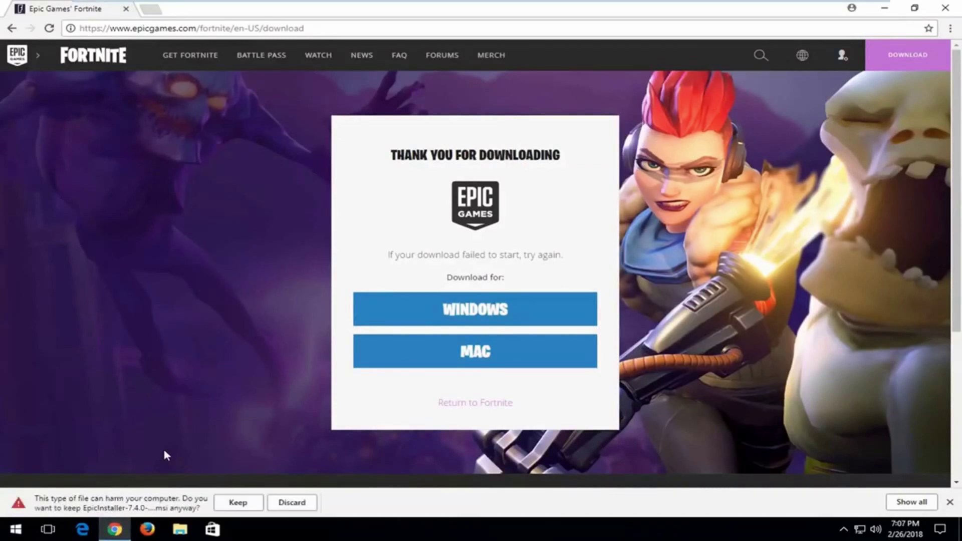
left_click(236, 504)
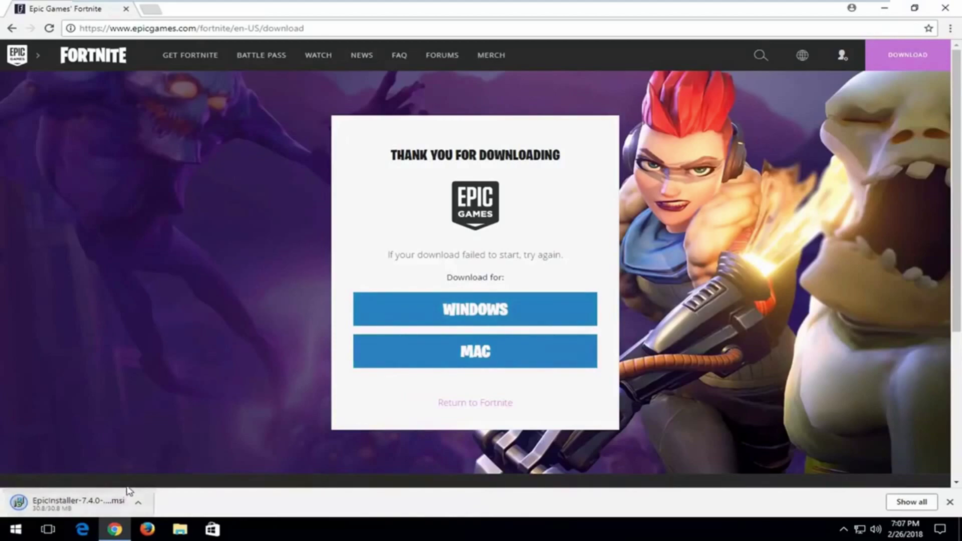
left_click(101, 503)
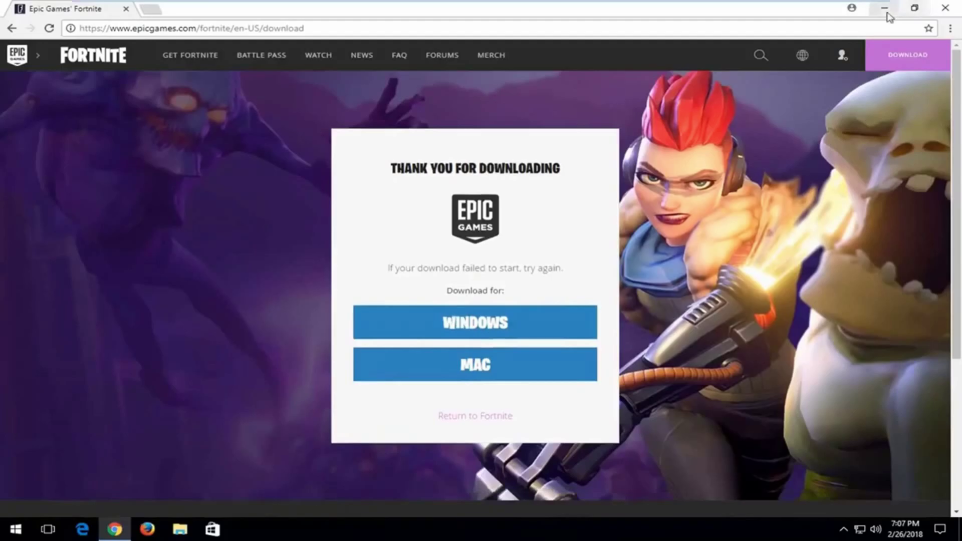
Minimize the browser, run the Epic installer and install the launcher to C:\Program Files\Epic Games\, allowing it to make changes.
left_click(885, 9)
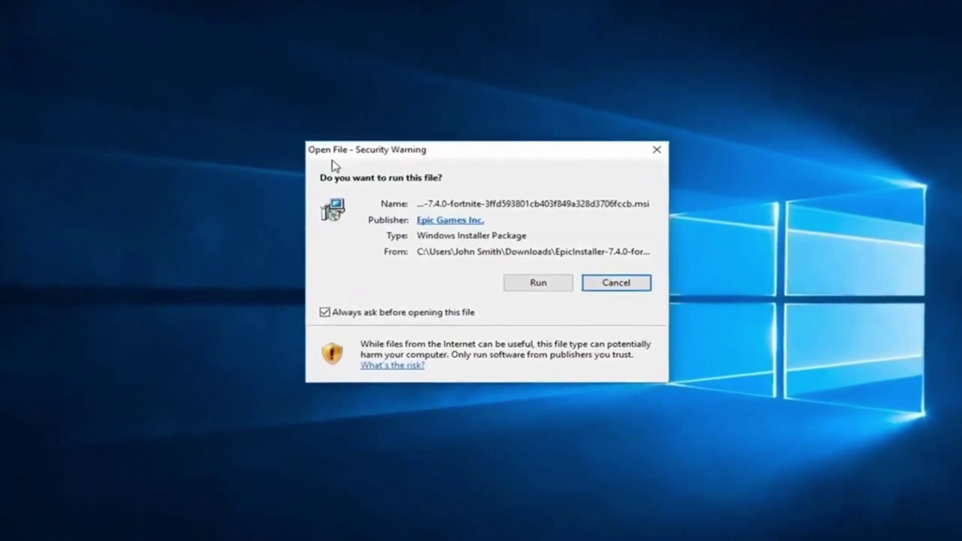
left_click(526, 286)
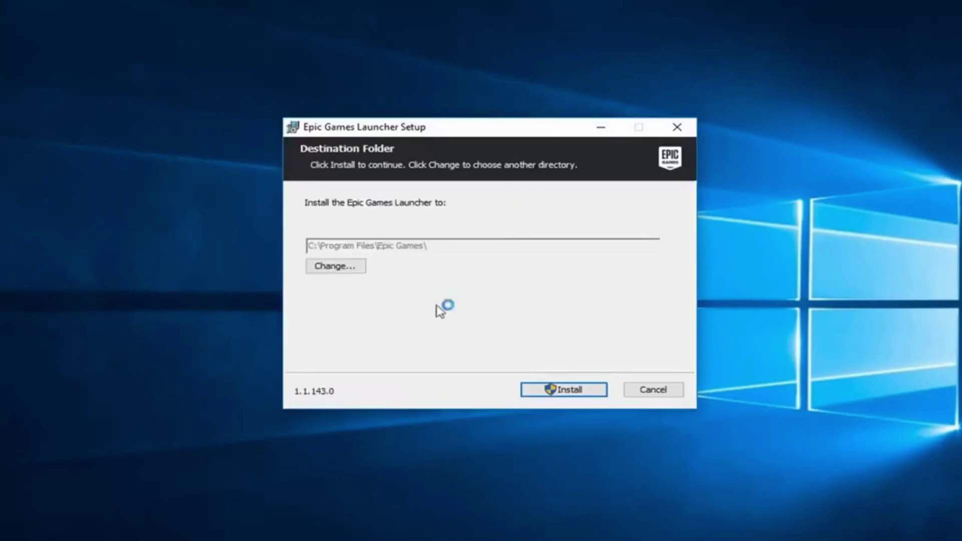
left_click(557, 393)
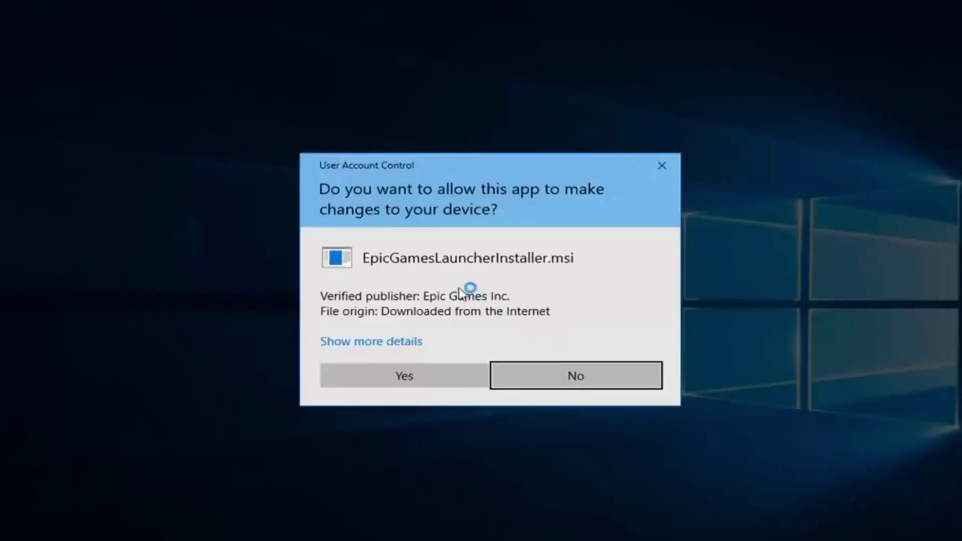
left_click(389, 383)
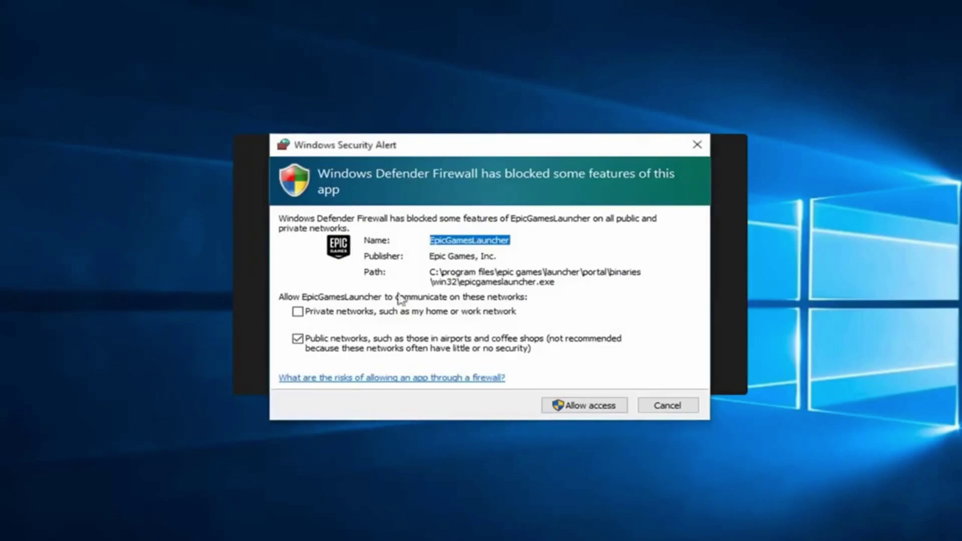
Allow EpicGamesLauncher through the firewall on public networks and authorize the Launcher Prerequisites (x86) installation.
left_click(560, 407)
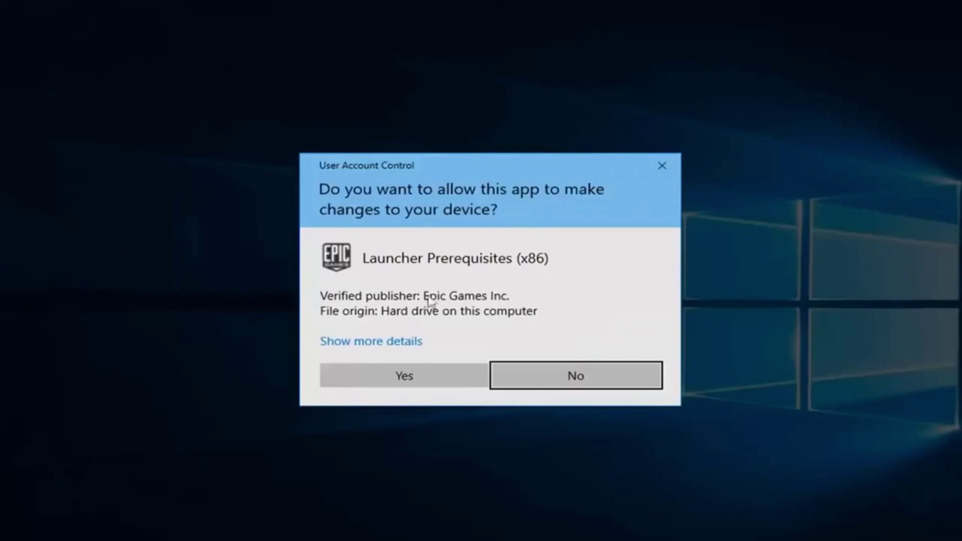
left_click(371, 375)
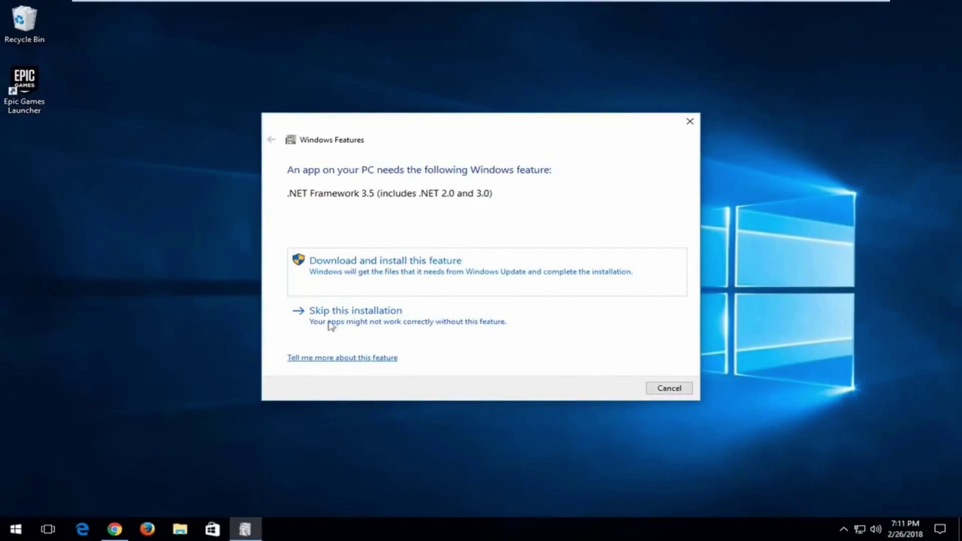
Skip the .NET Framework 3.5 installation and start the Epic Games Launcher from the desktop.
left_click(357, 326)
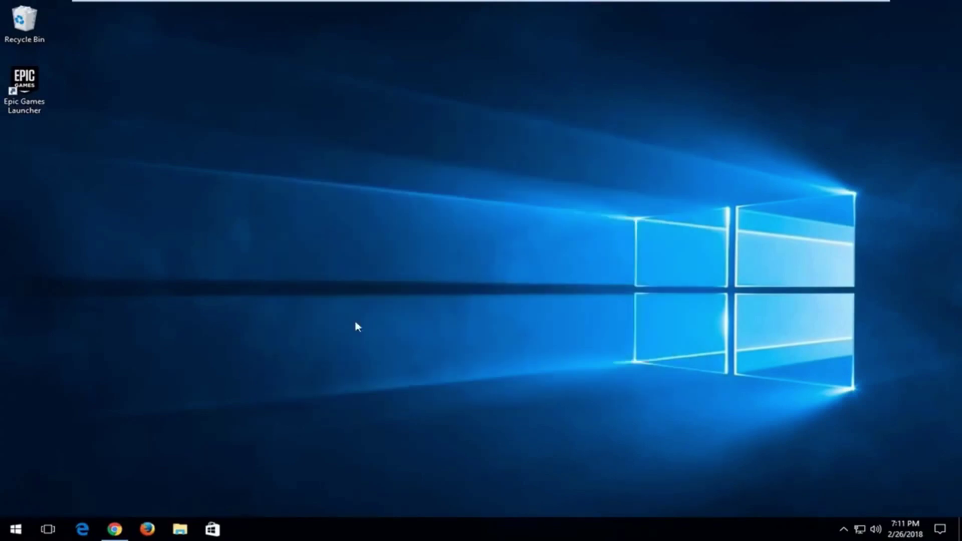
double_click(31, 99)
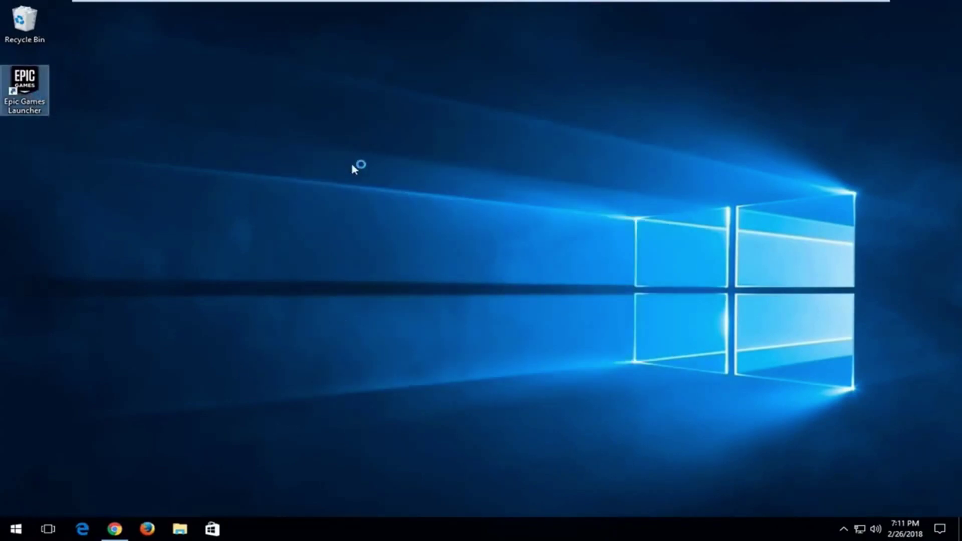